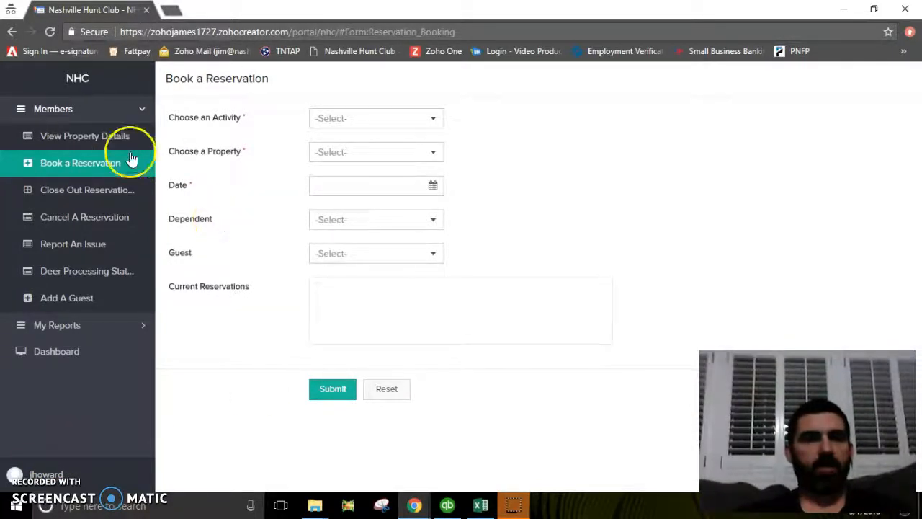
Open the empty Book a Reservation form from the Members menu.
left_click(85, 161)
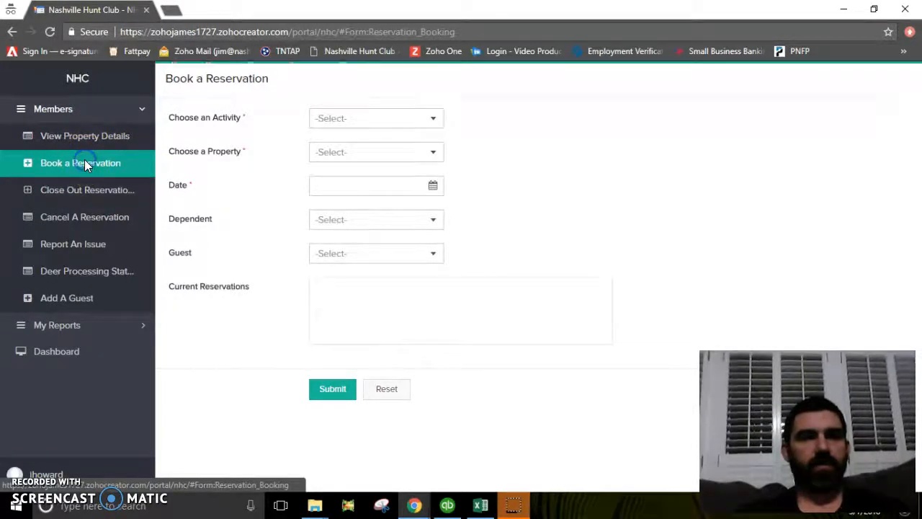
Try Hunting- Afternoon as the activity, browse its properties, then clear the activity.
left_click(436, 118)
left_click_drag(438, 156, 442, 193)
left_click(342, 212)
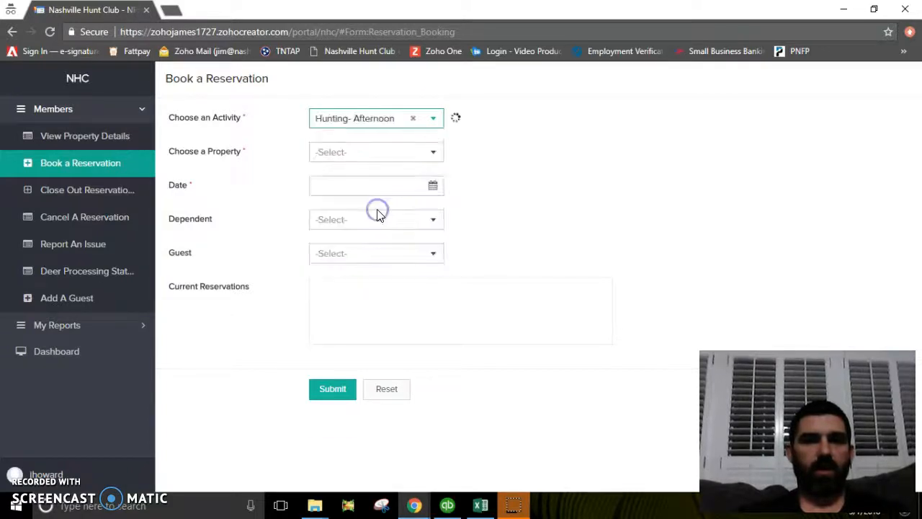
left_click(413, 151)
left_click_drag(439, 235, 471, 208)
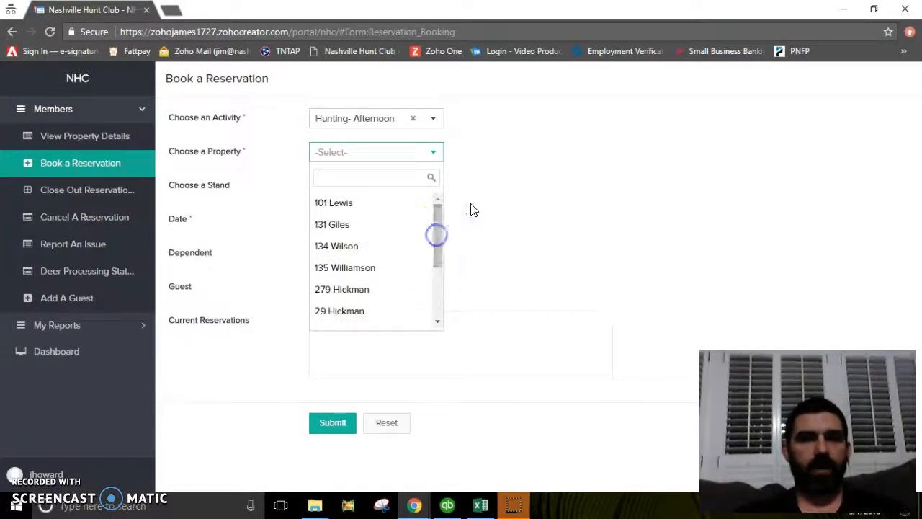
left_click(470, 205)
left_click(414, 119)
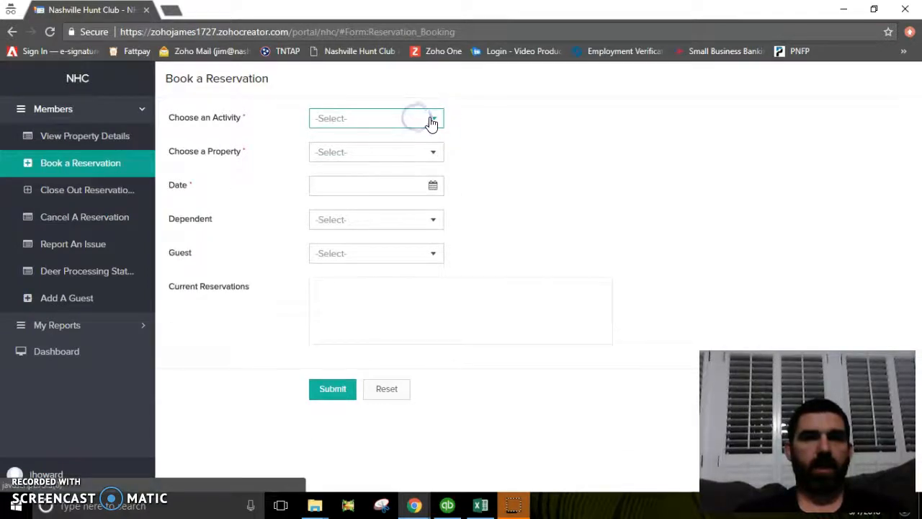
Choose Fishing- Afternoon as the activity and review its four available properties.
left_click(431, 118)
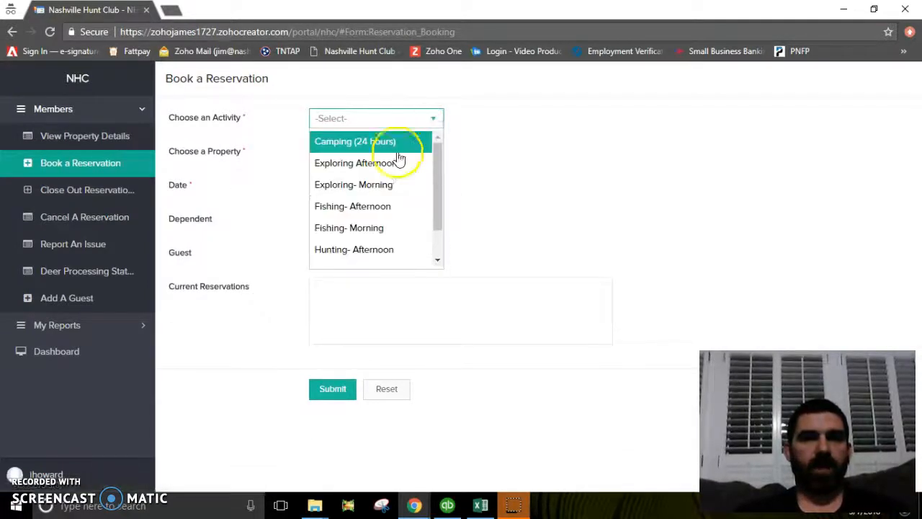
left_click(364, 207)
left_click(431, 155)
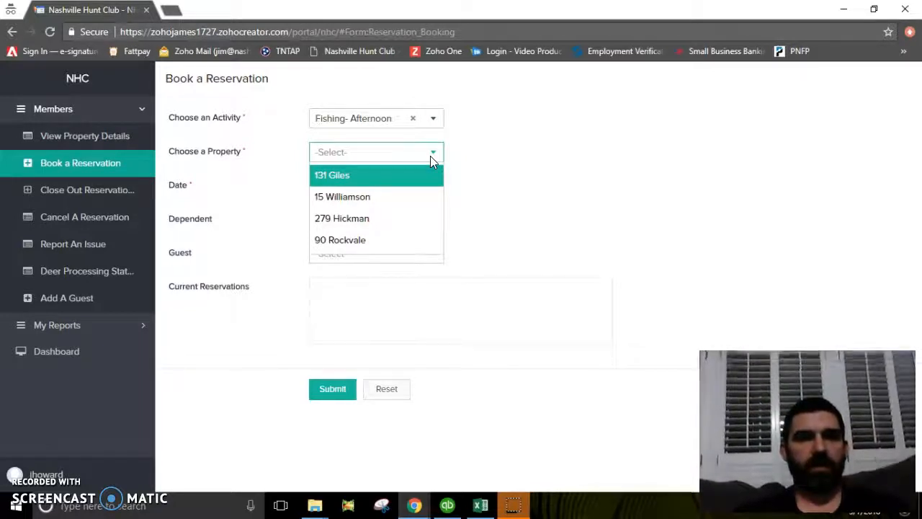
left_click(430, 154)
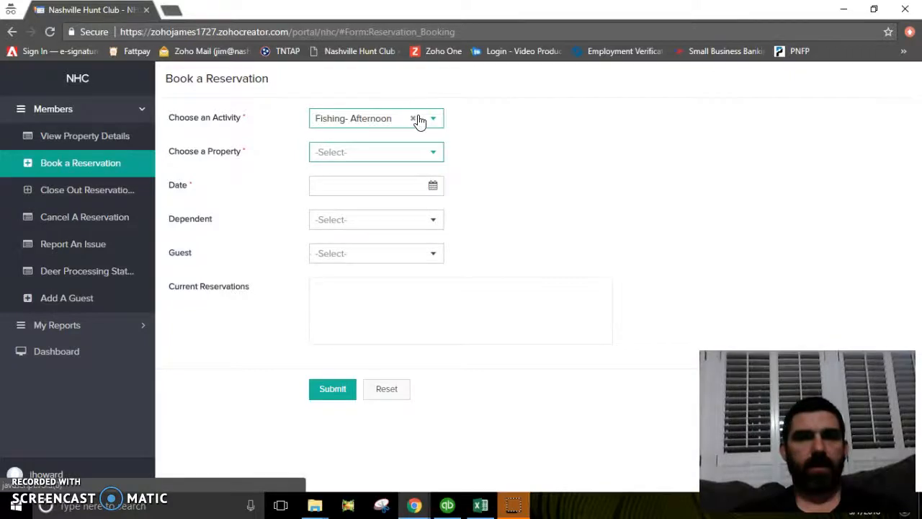
left_click(420, 118)
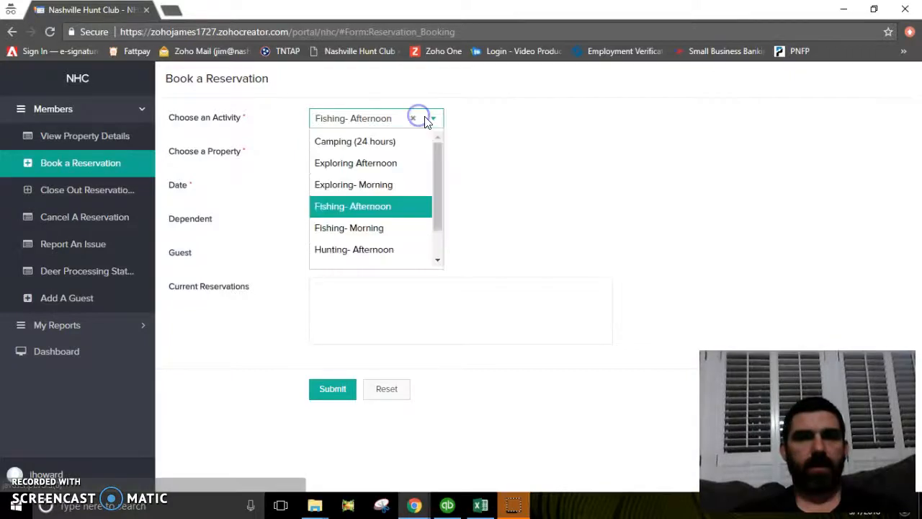
Switch the activity back to Hunting- Afternoon and choose property 98 Williamson.
left_click(391, 249)
left_click(418, 152)
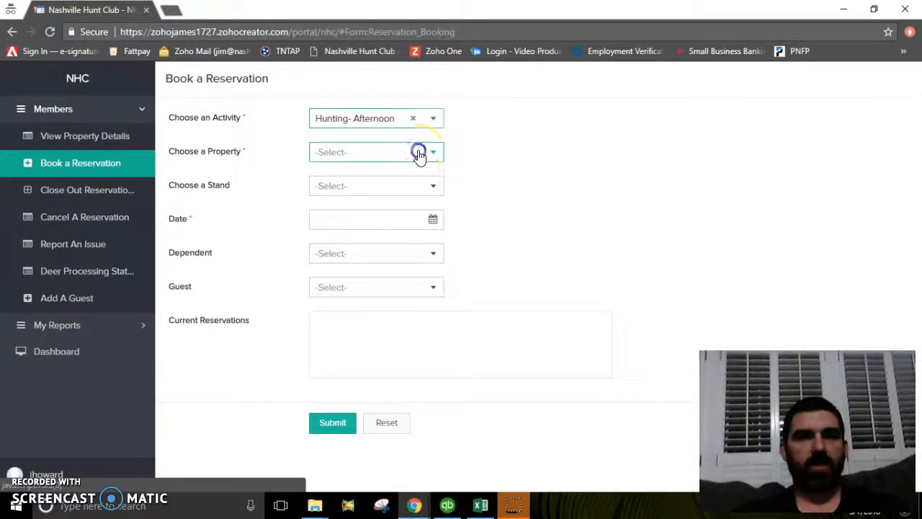
left_click_drag(435, 215, 438, 285)
left_click(364, 316)
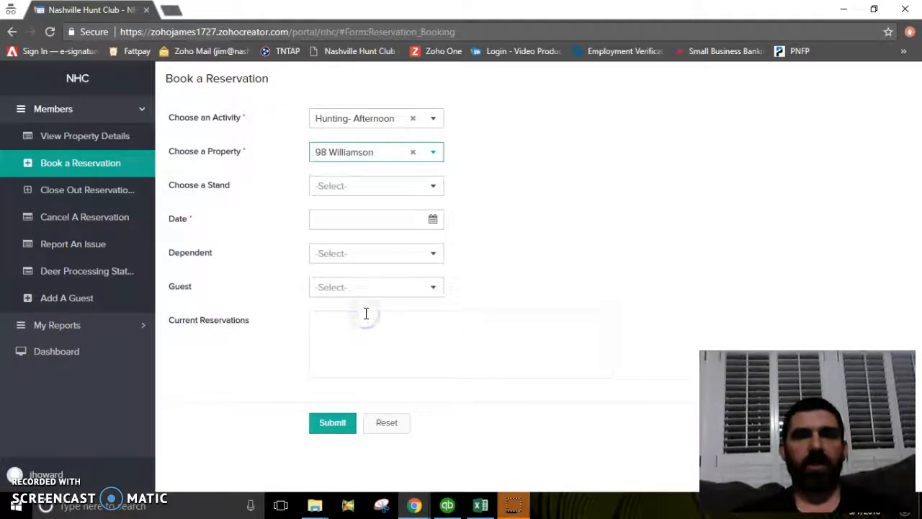
Select stand 5 - Large Blind overlooking Clover Field and bring up the date calendar.
left_click(424, 186)
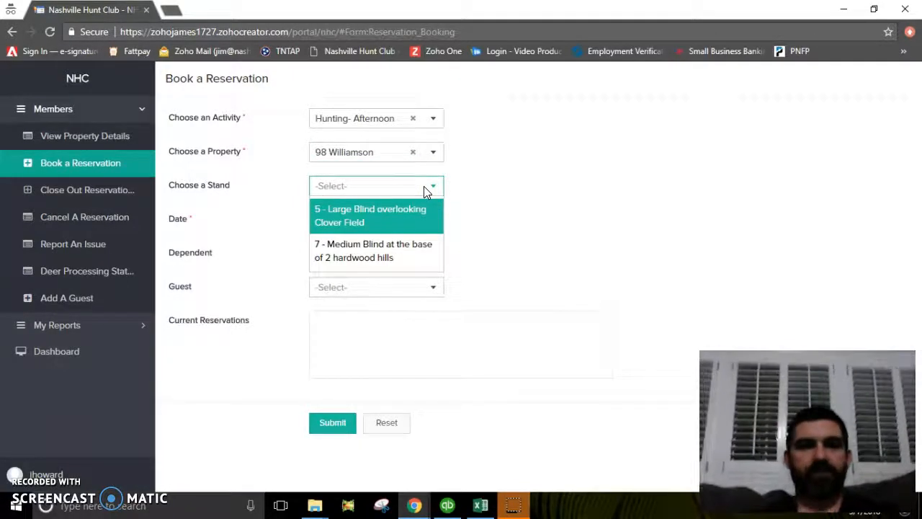
left_click(373, 216)
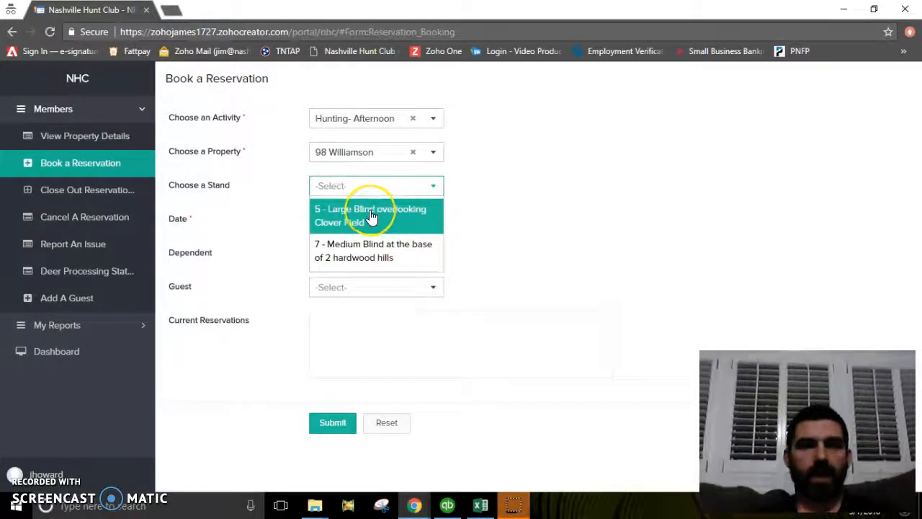
left_click(374, 215)
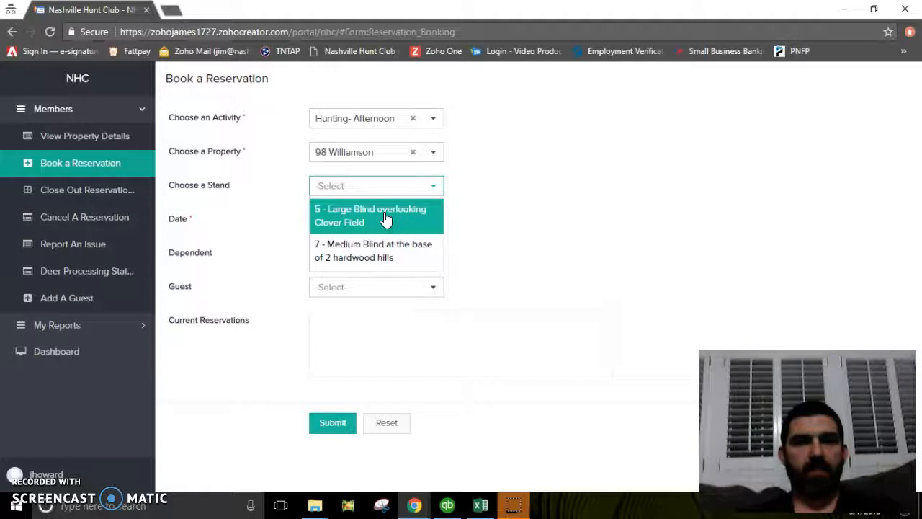
left_click(385, 216)
left_click(433, 218)
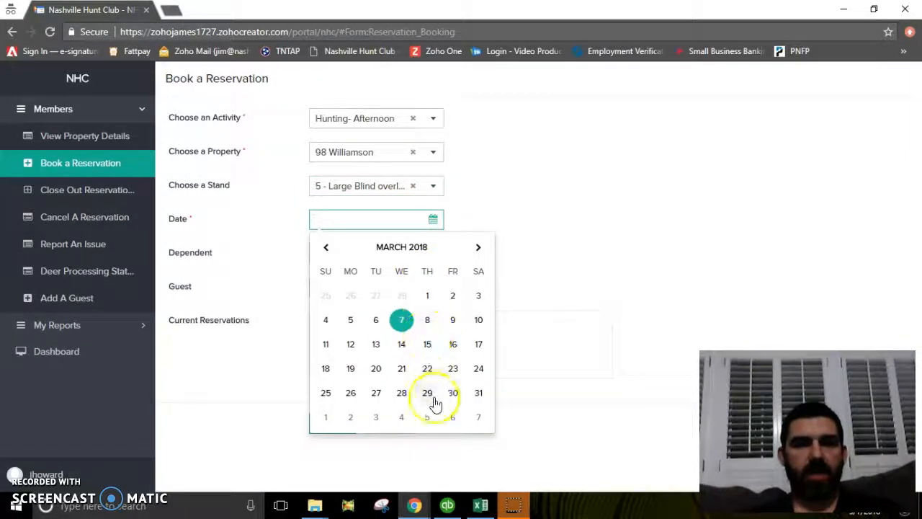
Set the reservation date to June 7, 2018 (06/07/2018).
left_click(478, 247)
left_click(477, 247)
left_click(479, 248)
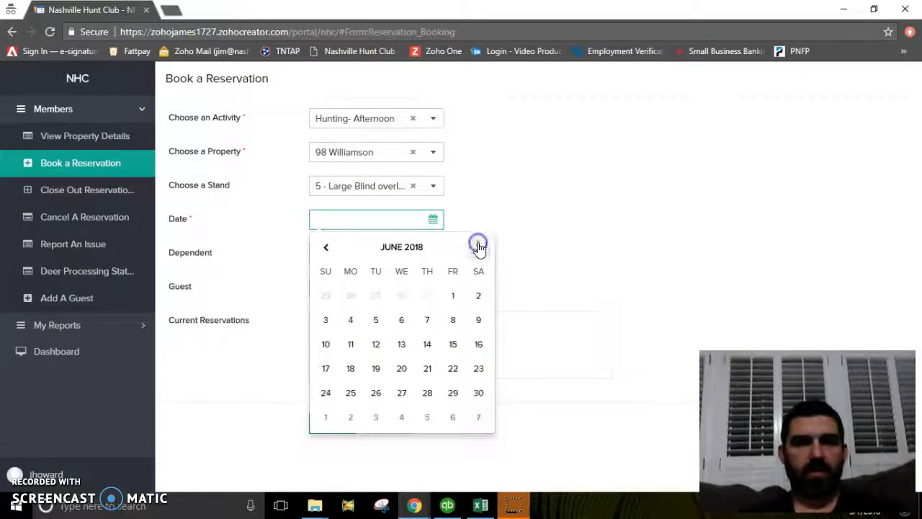
left_click(429, 318)
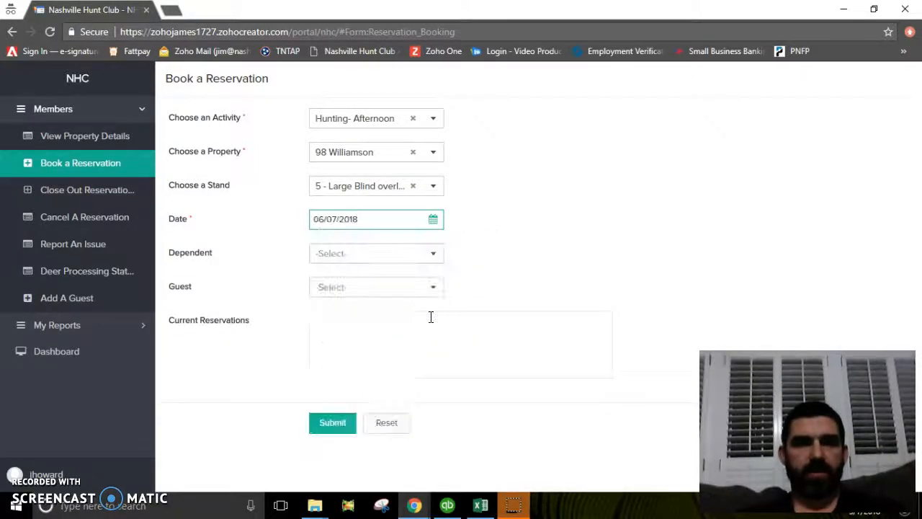
Add the second dependent and place them in the large Clover Field blind.
left_click(431, 254)
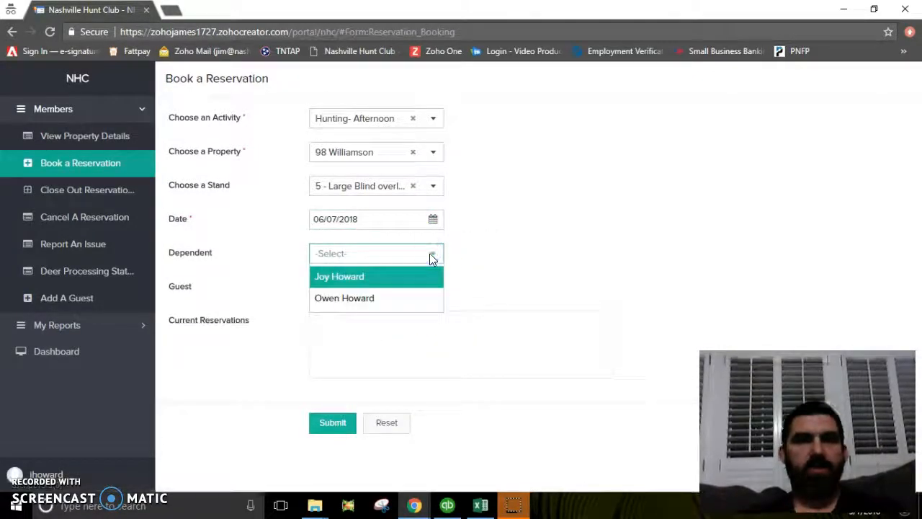
left_click(472, 244)
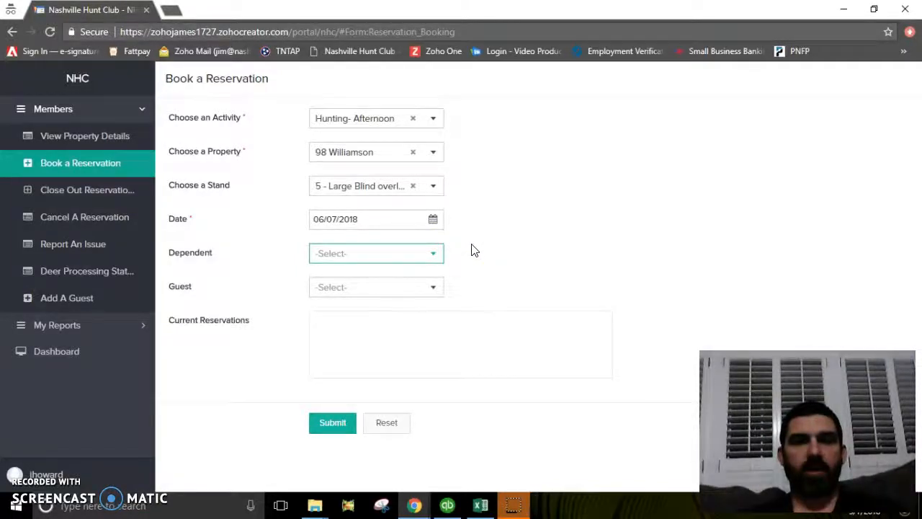
left_click(436, 258)
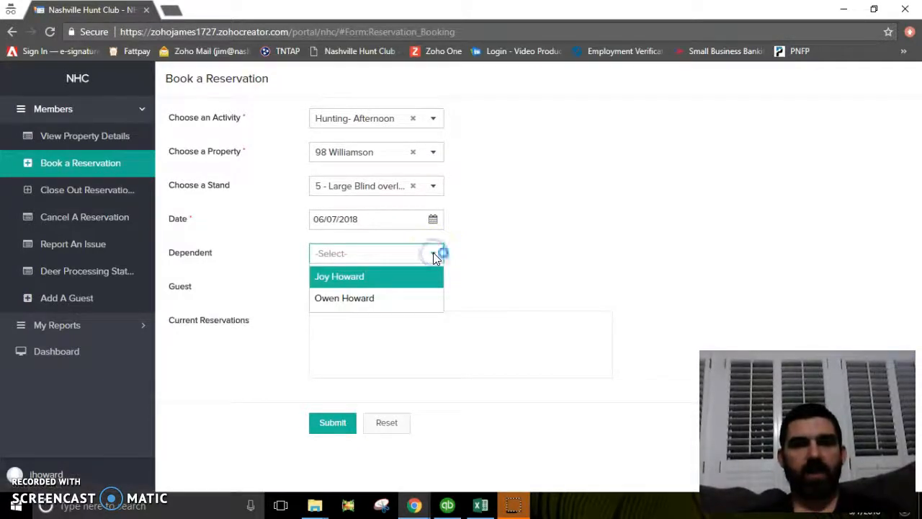
left_click(381, 306)
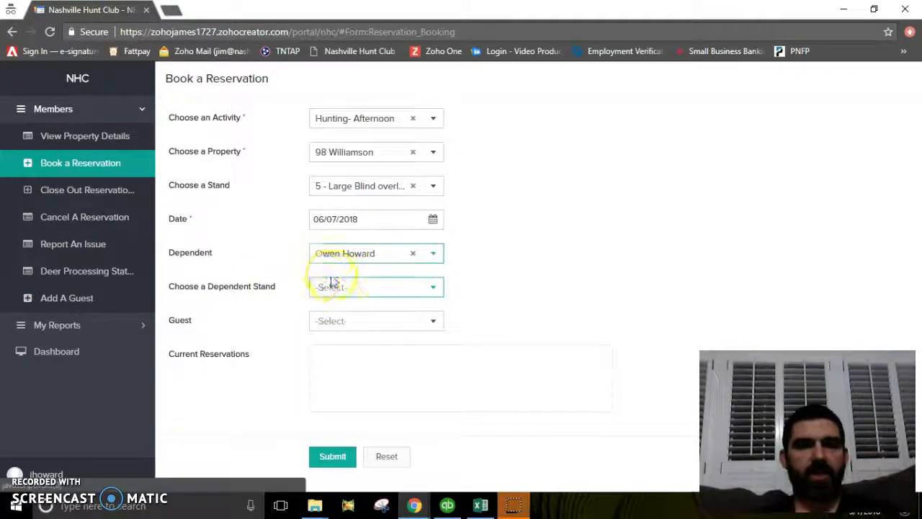
left_click(412, 284)
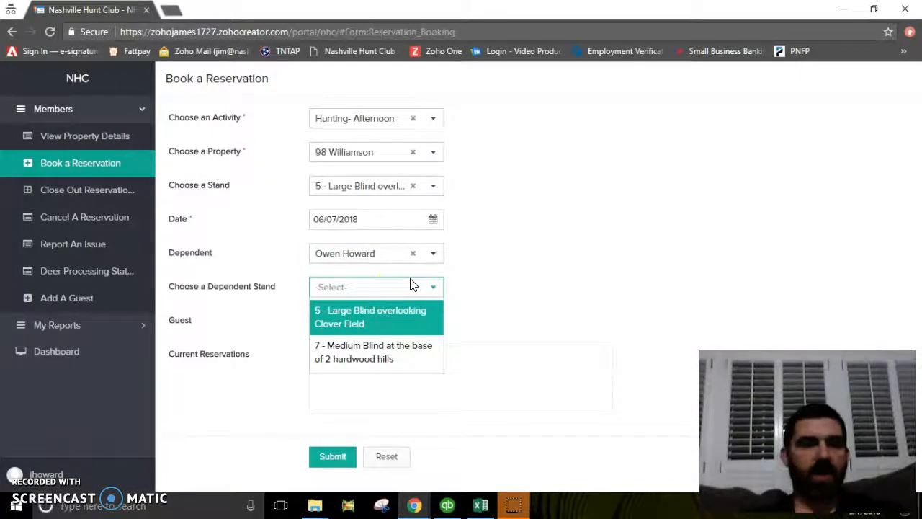
left_click(380, 323)
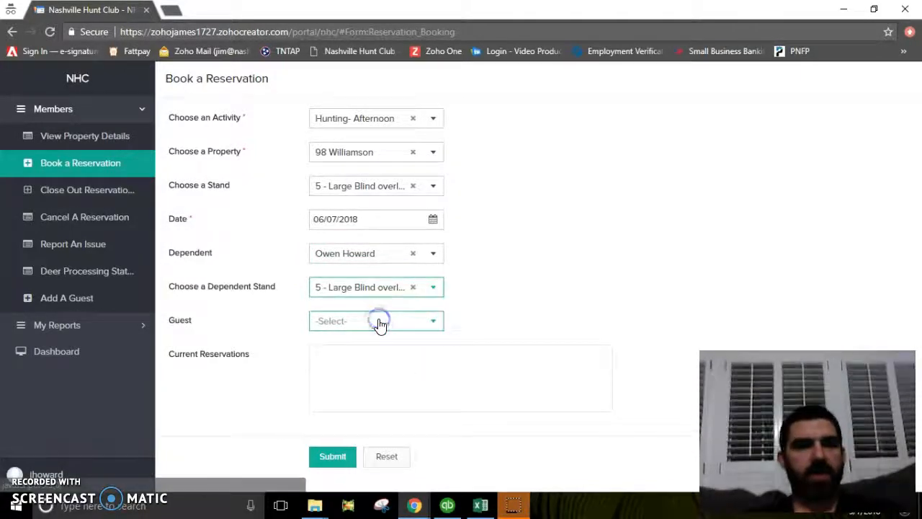
Try the medium hardwood-hills blind for the dependent, then remove the dependent entirely.
left_click(426, 295)
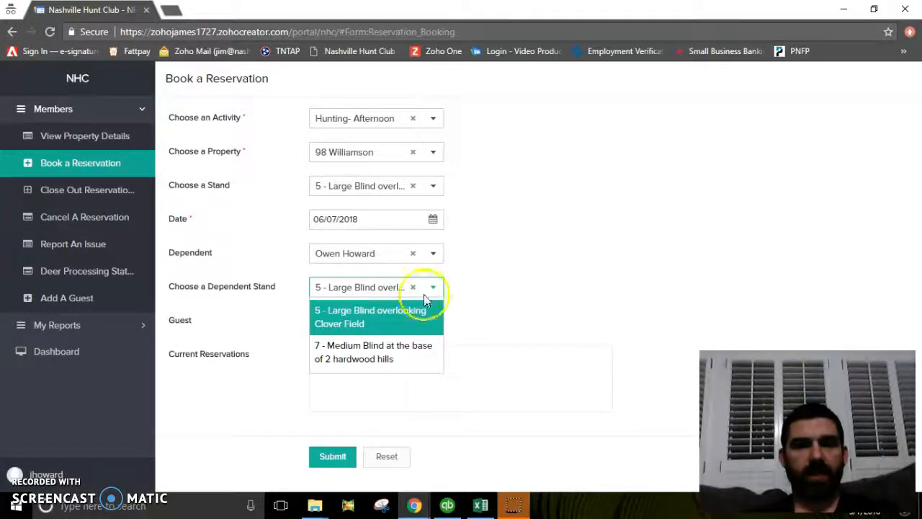
left_click(370, 358)
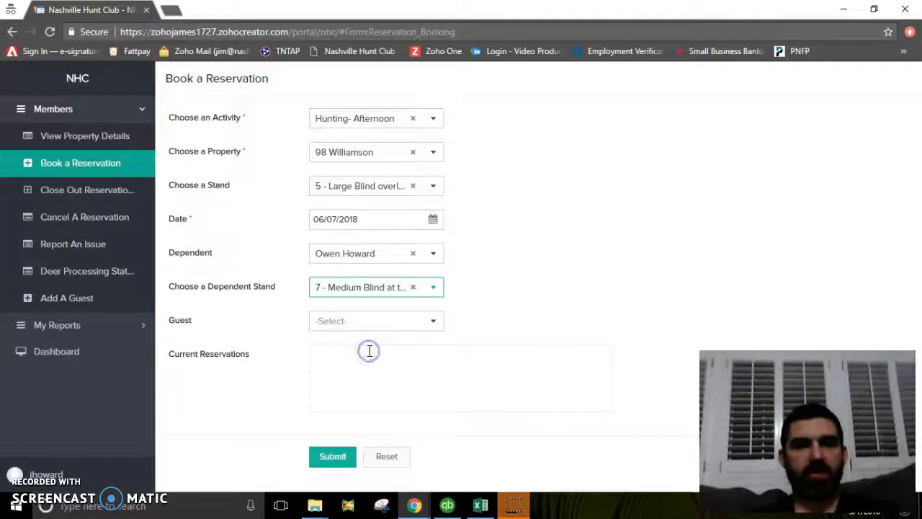
left_click(430, 291)
left_click(378, 316)
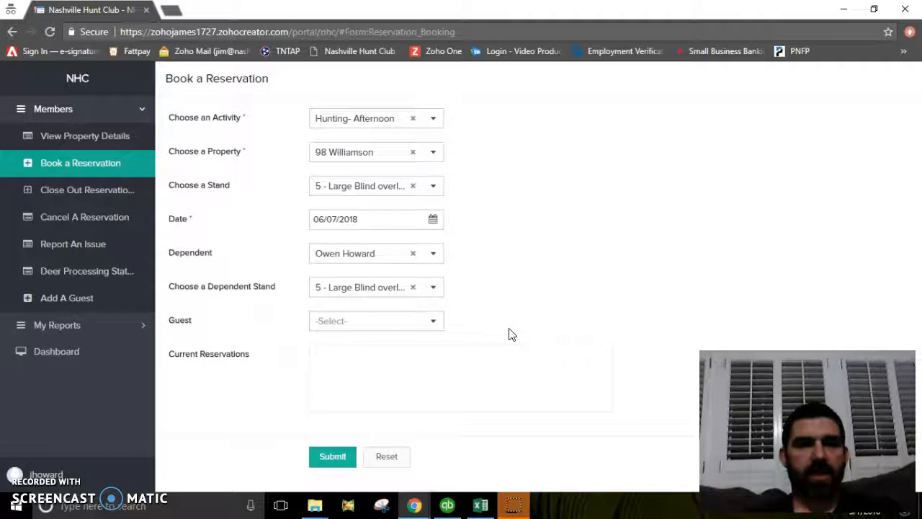
left_click(420, 258)
left_click(420, 258)
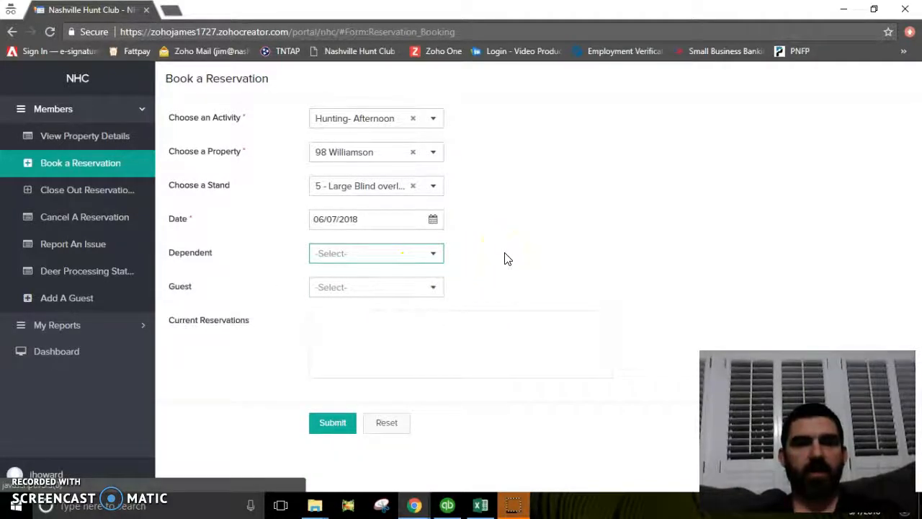
Add a new guest with first name, last name, e-mail and phone, and attach them.
left_click(435, 288)
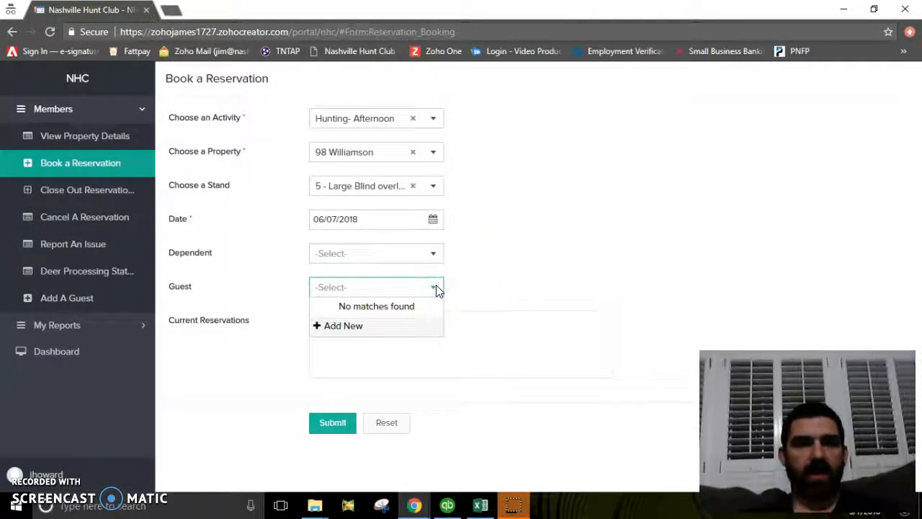
left_click(328, 328)
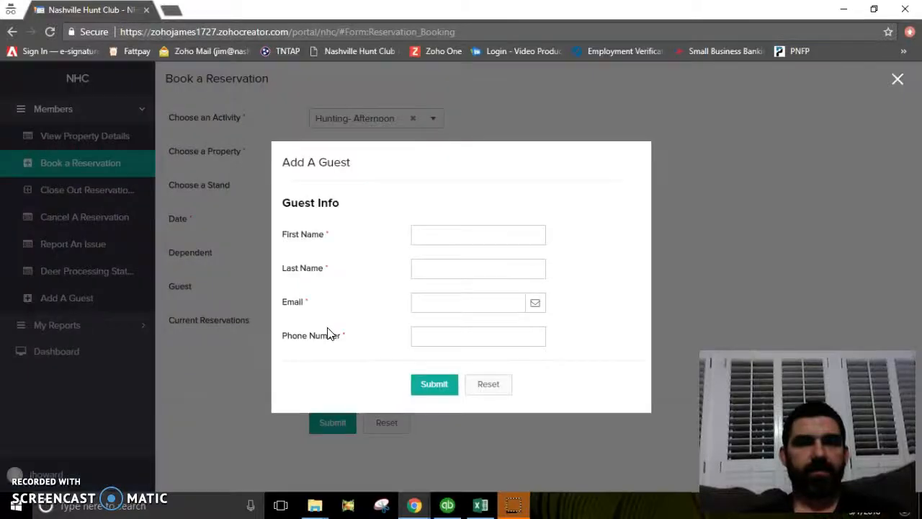
left_click(453, 229)
key("Tab")
key("Tab")
type("howard")
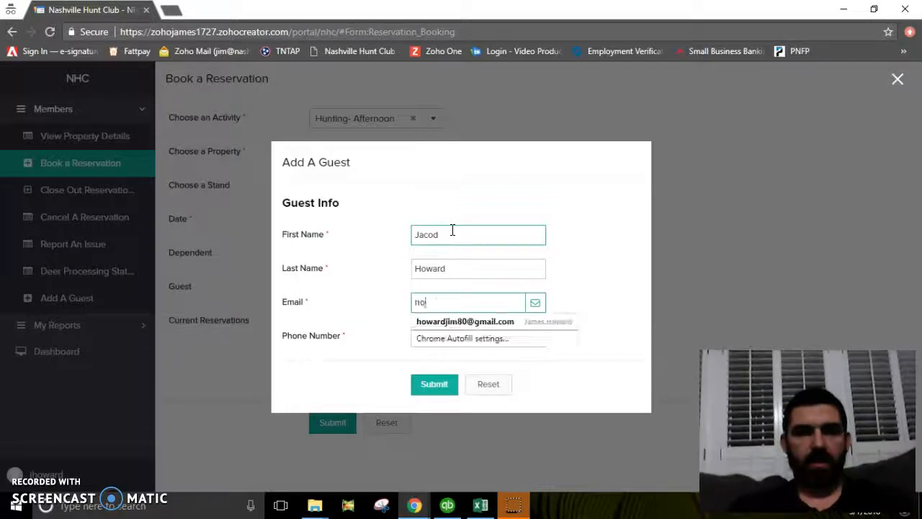
left_click(459, 323)
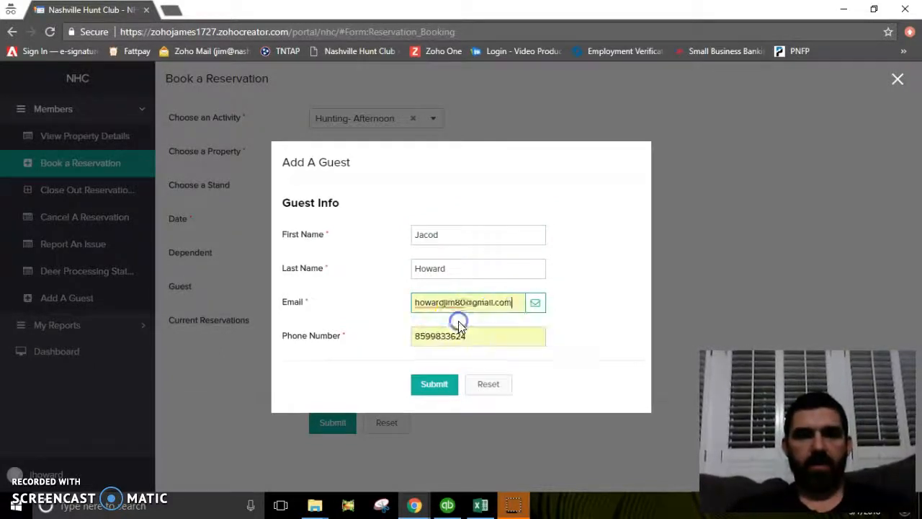
left_click(425, 386)
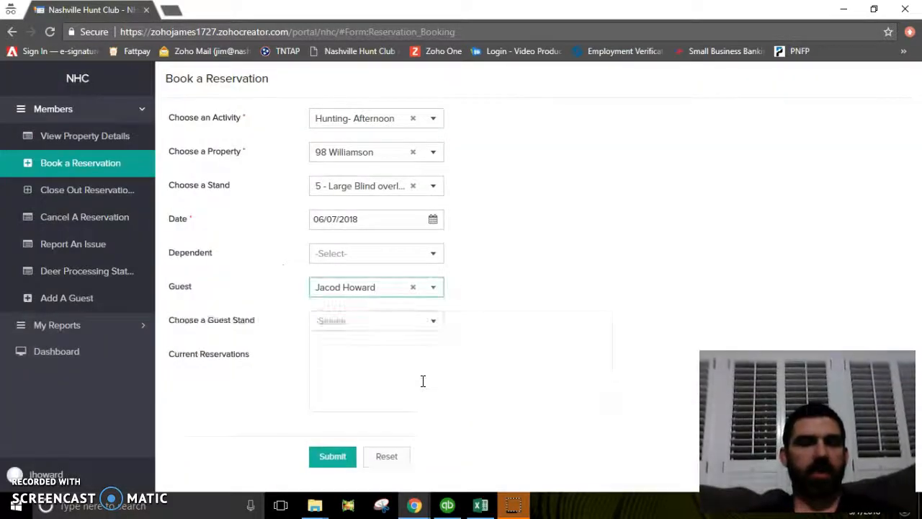
Assign the guest to stand 7 - Medium Blind at the base of 2 hardwood hills and submit.
left_click(421, 326)
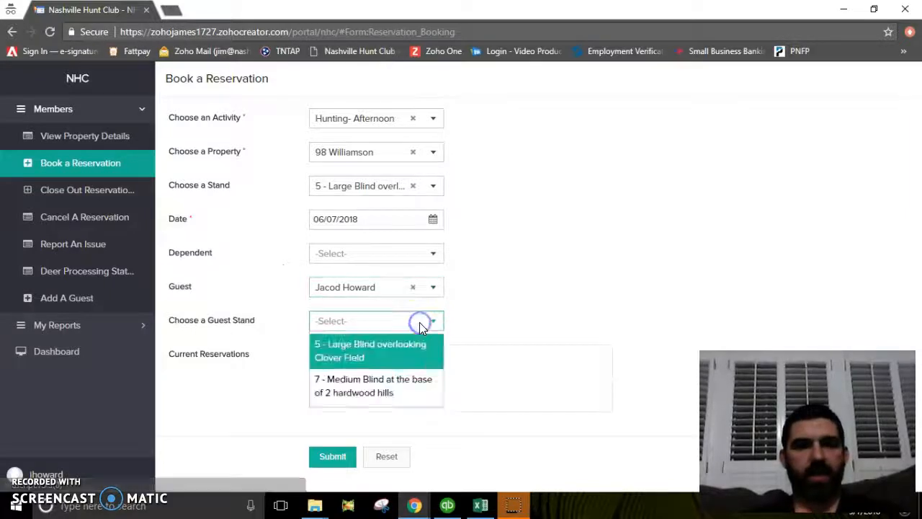
left_click(370, 376)
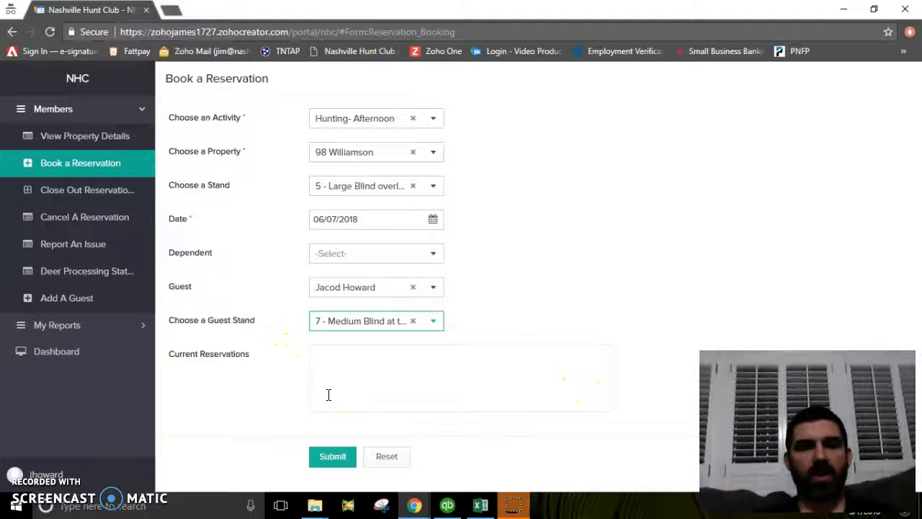
left_click(332, 458)
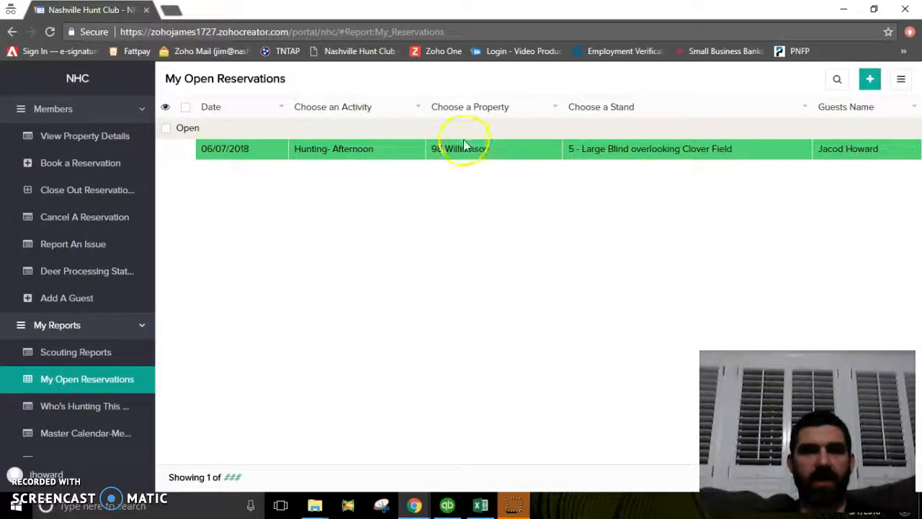
Start a fresh booking with Hunting- Afternoon as activity and 98 Williamson as property.
left_click(81, 164)
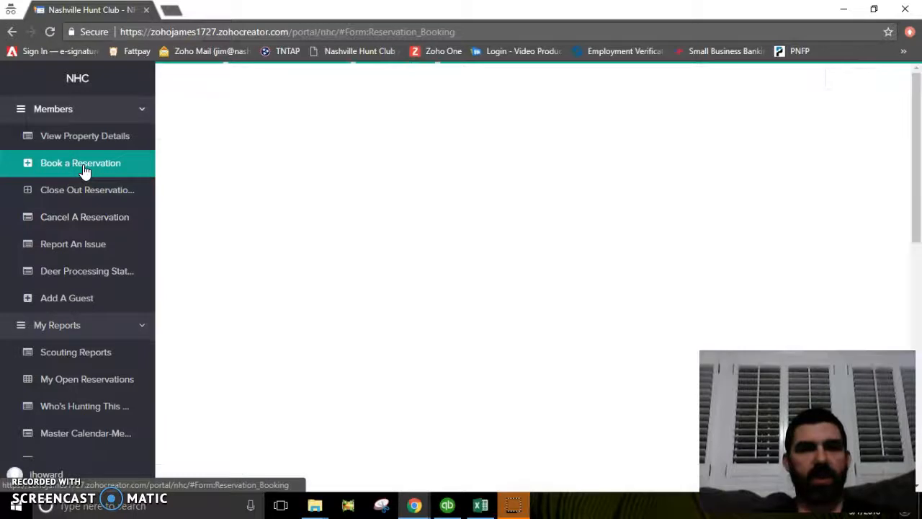
left_click(433, 118)
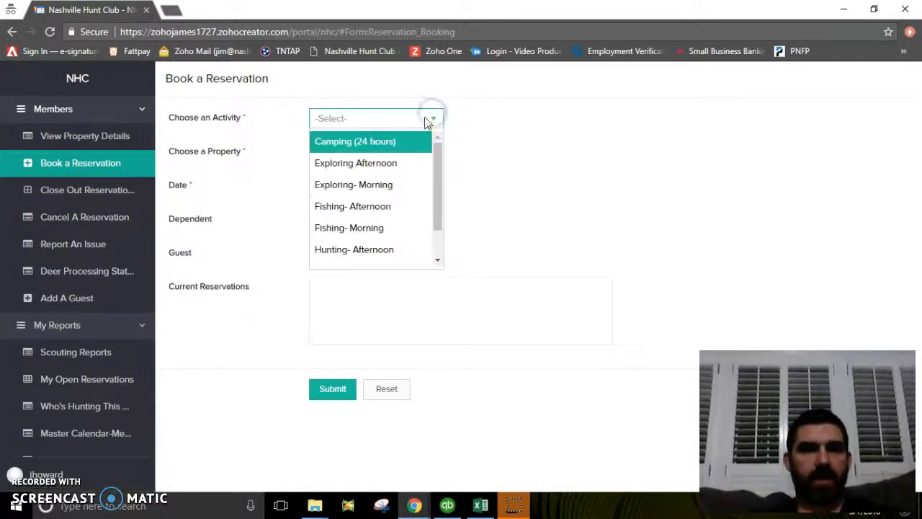
left_click(369, 250)
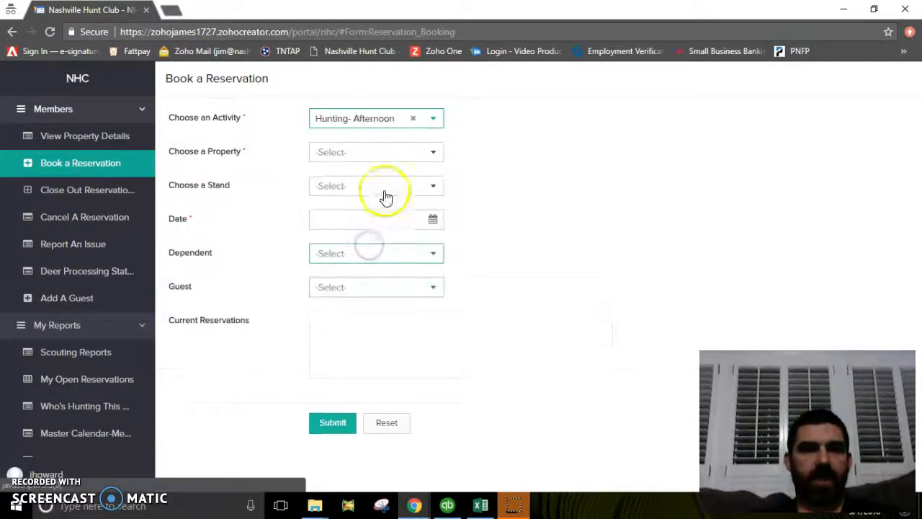
left_click(391, 151)
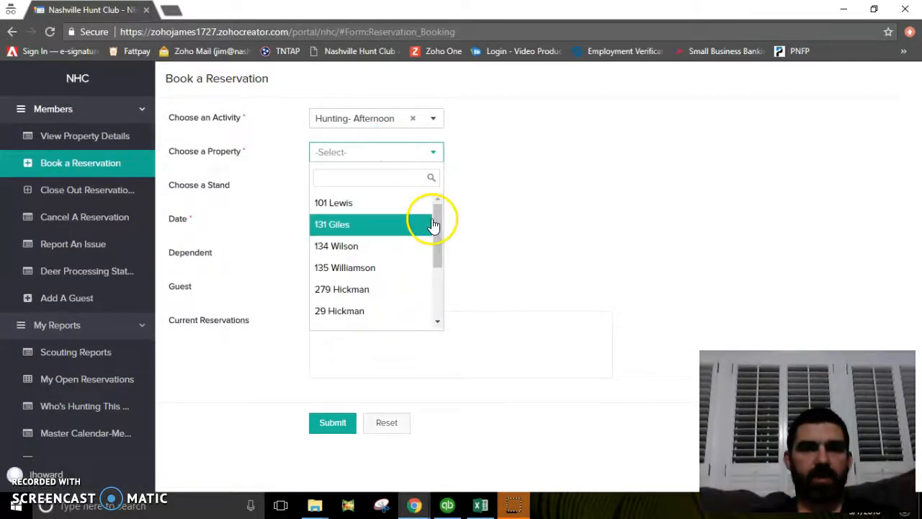
left_click_drag(435, 221, 428, 295)
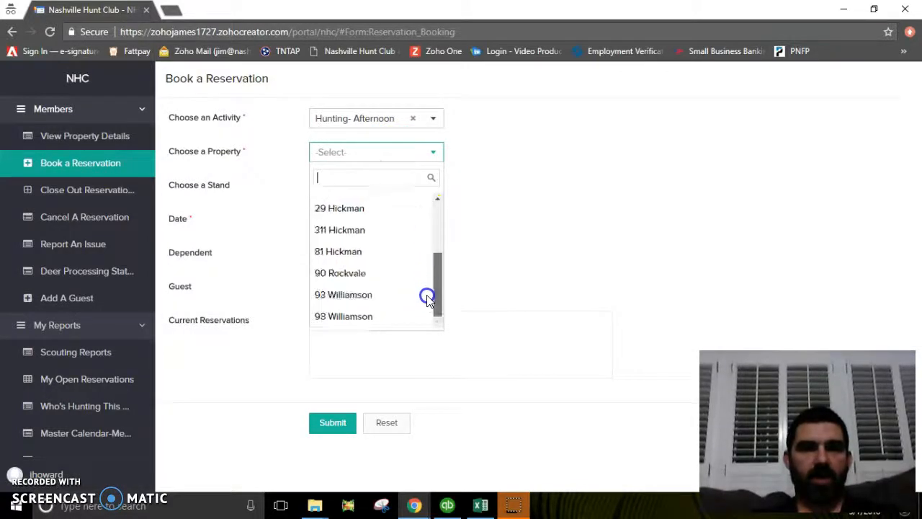
left_click(370, 318)
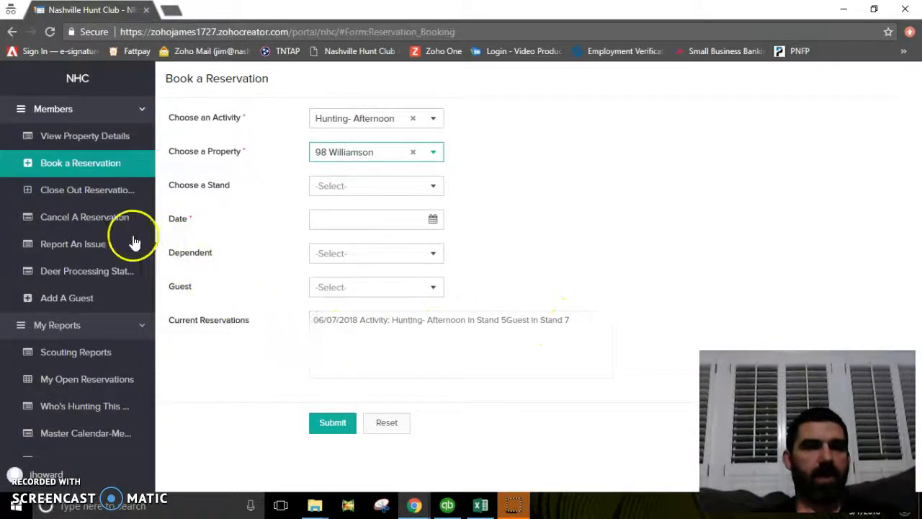
Select the 06/07/2018 reservation in Cancel A Reservation and cancel it.
left_click(85, 217)
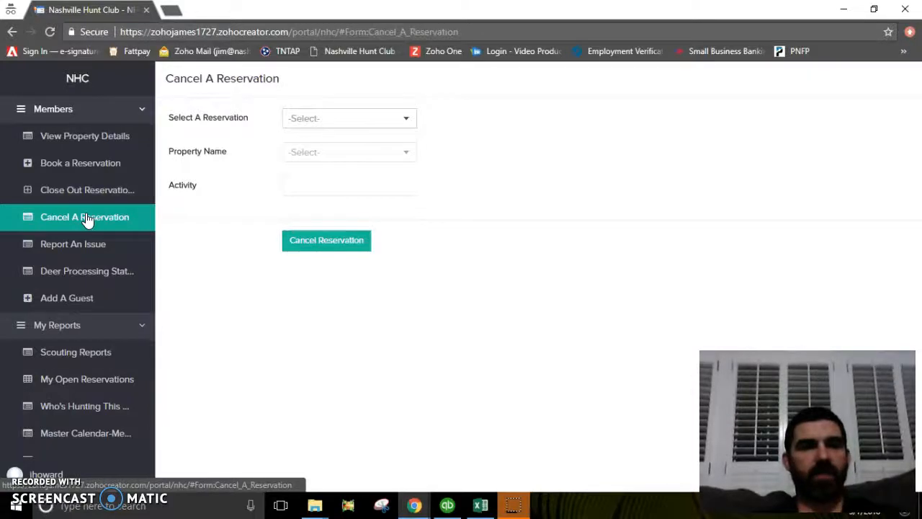
left_click(364, 119)
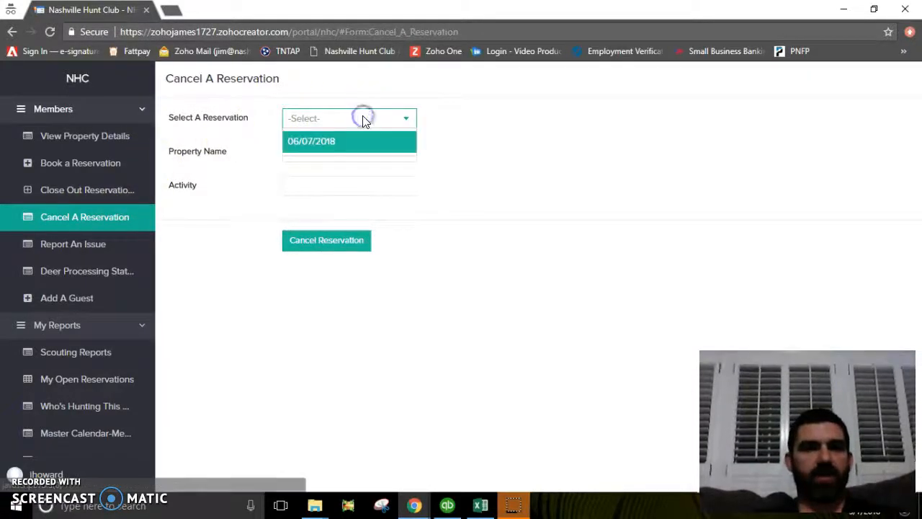
left_click(337, 144)
left_click(337, 151)
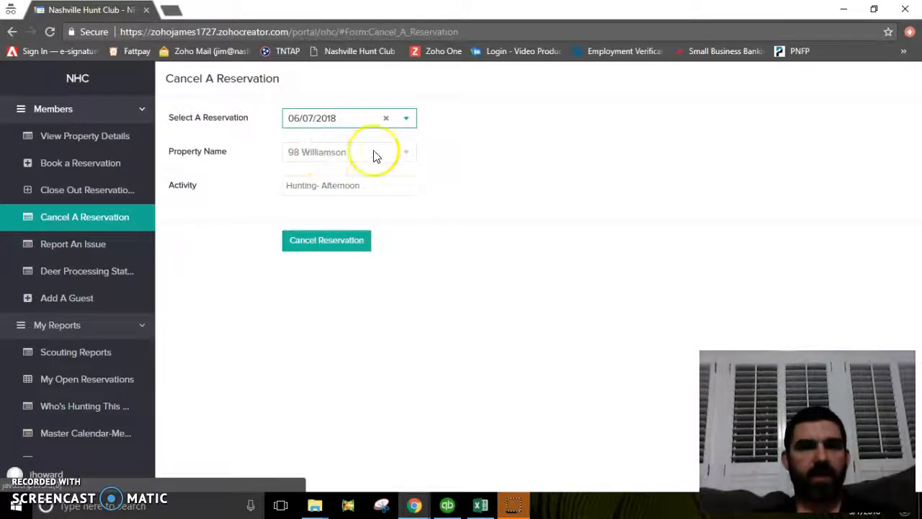
left_click(316, 247)
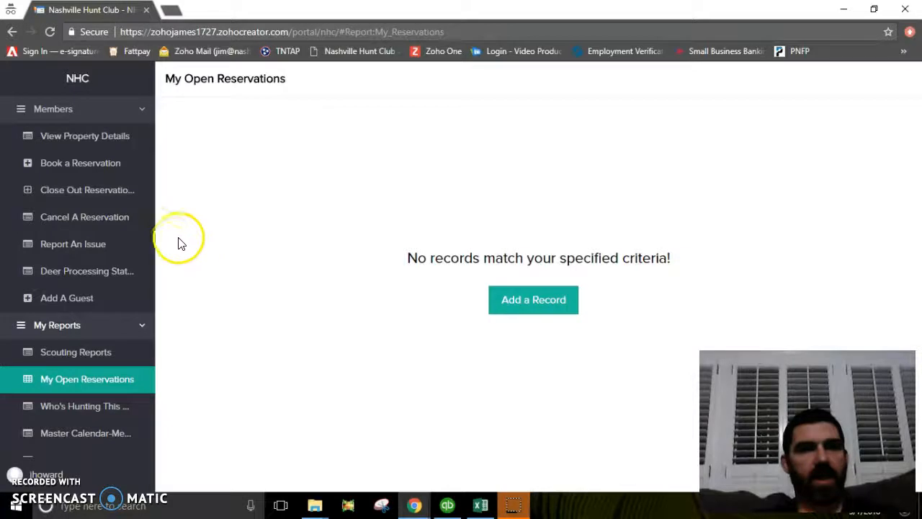
Close out the 01/31/2018 reservation with harvest Yes and Deer- Antlered as the harvest.
left_click(90, 194)
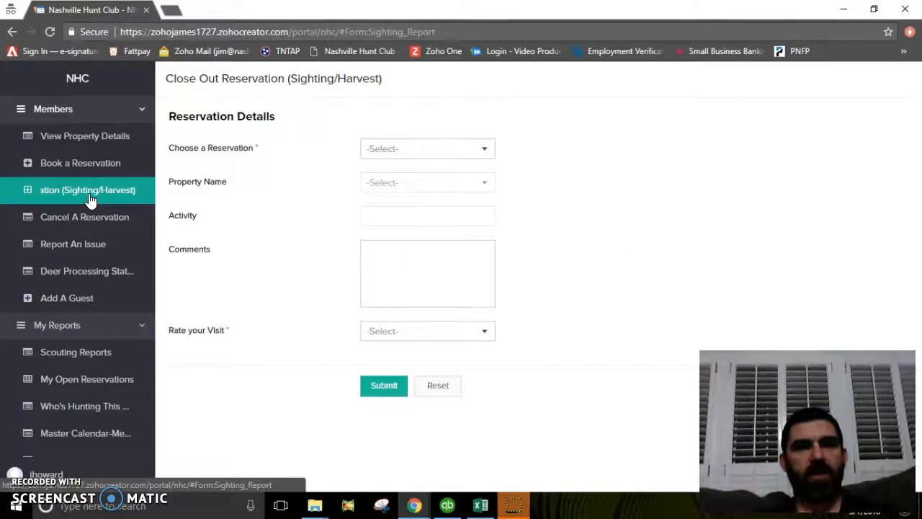
left_click(479, 148)
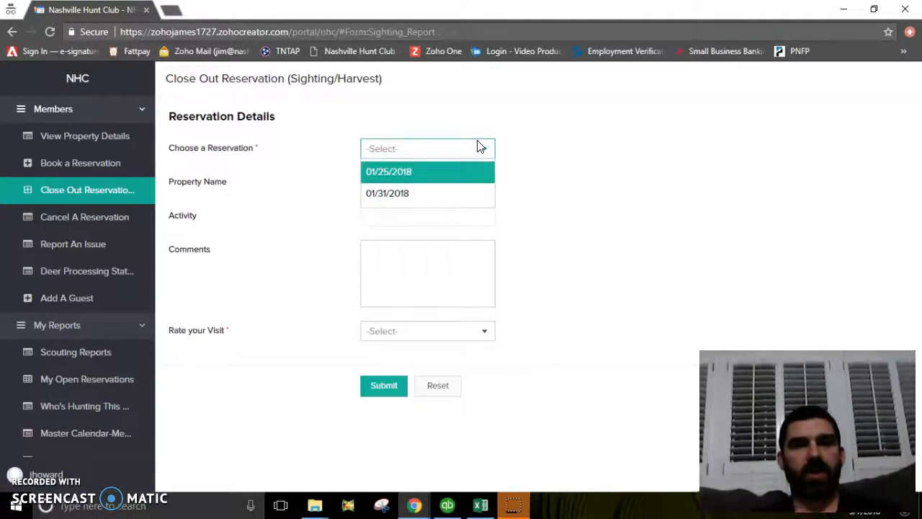
left_click(458, 194)
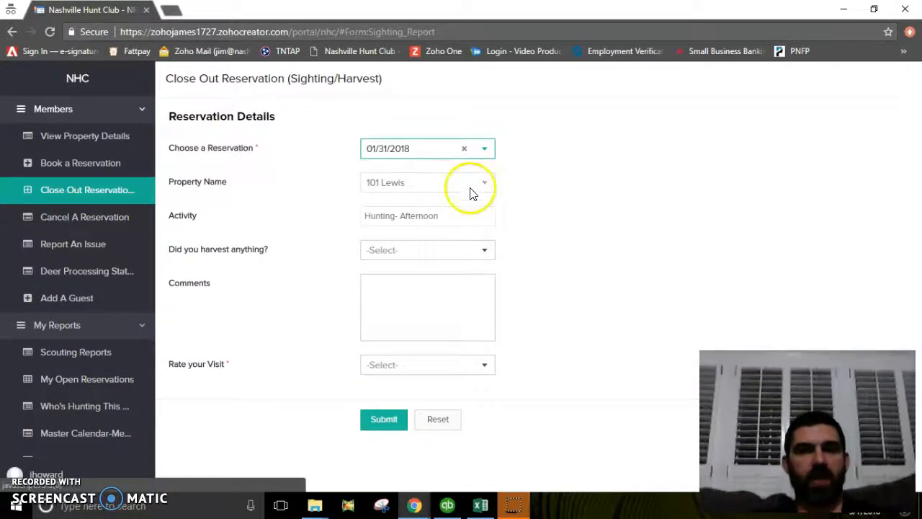
left_click(457, 250)
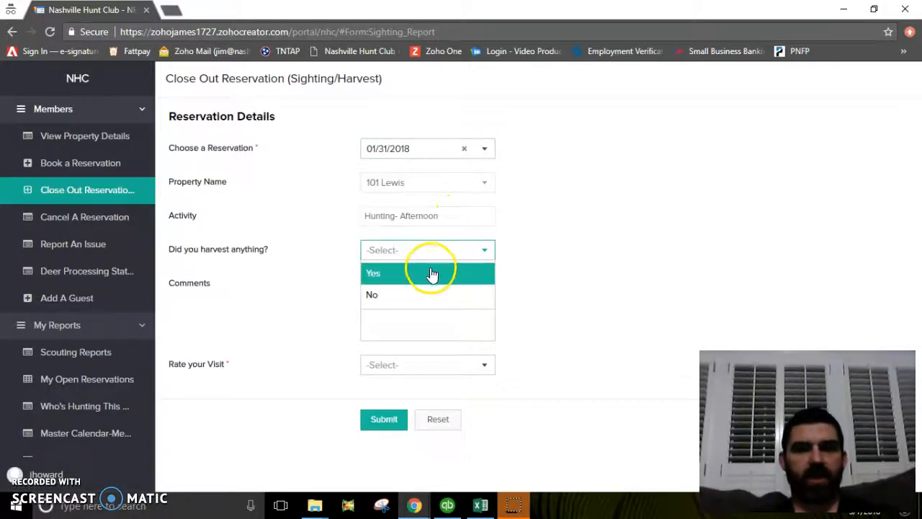
left_click(425, 275)
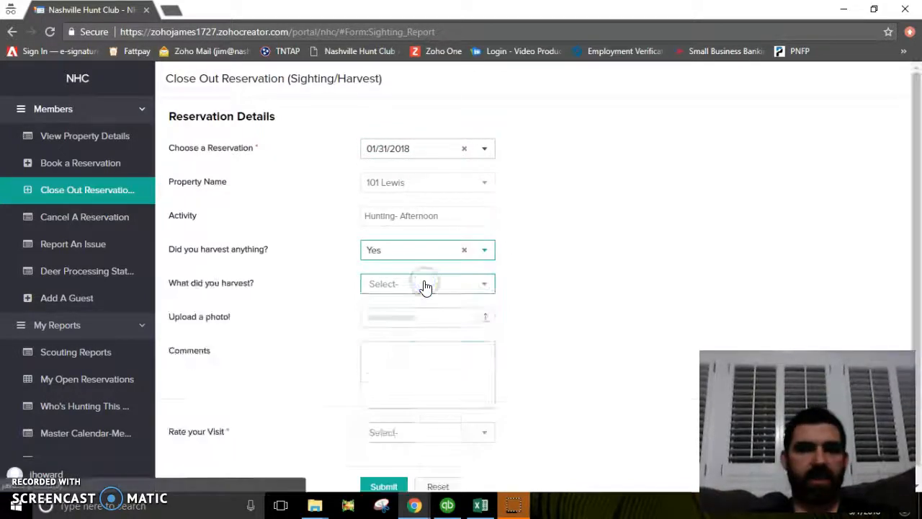
left_click(427, 286)
left_click(426, 308)
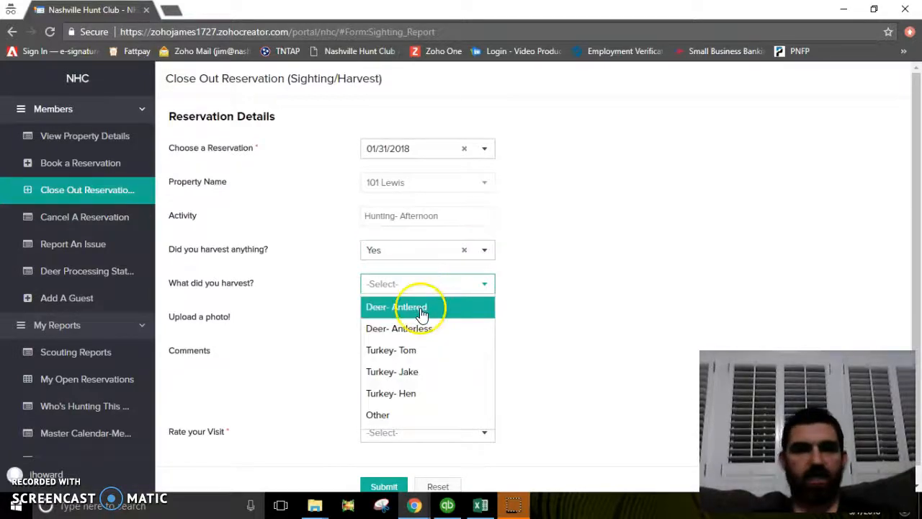
Pass through the TWRA and Comments fields, rate the visit Good, then reload with F5.
left_click(429, 319)
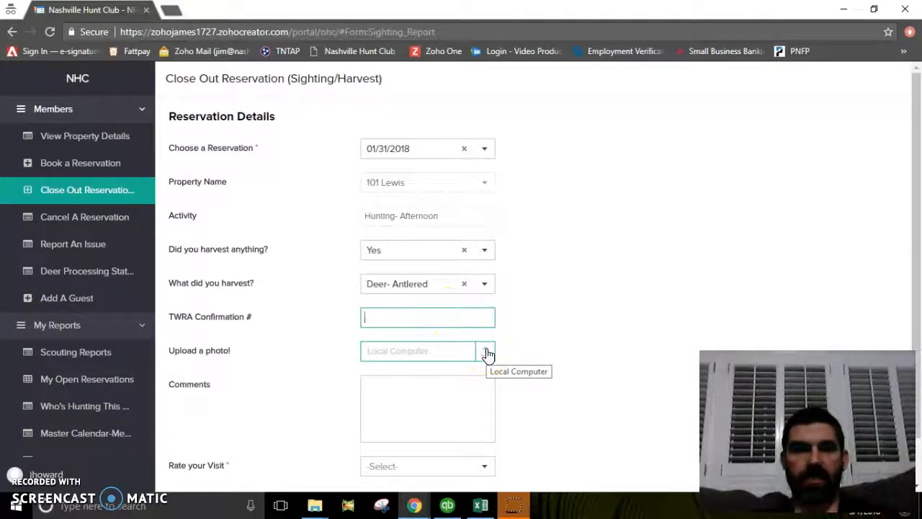
left_click(449, 396)
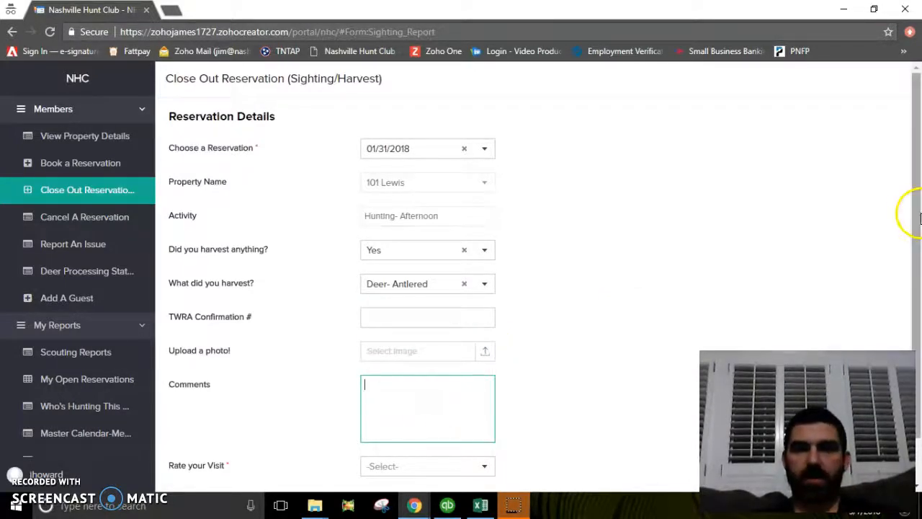
scroll(920, 237, "down", 1)
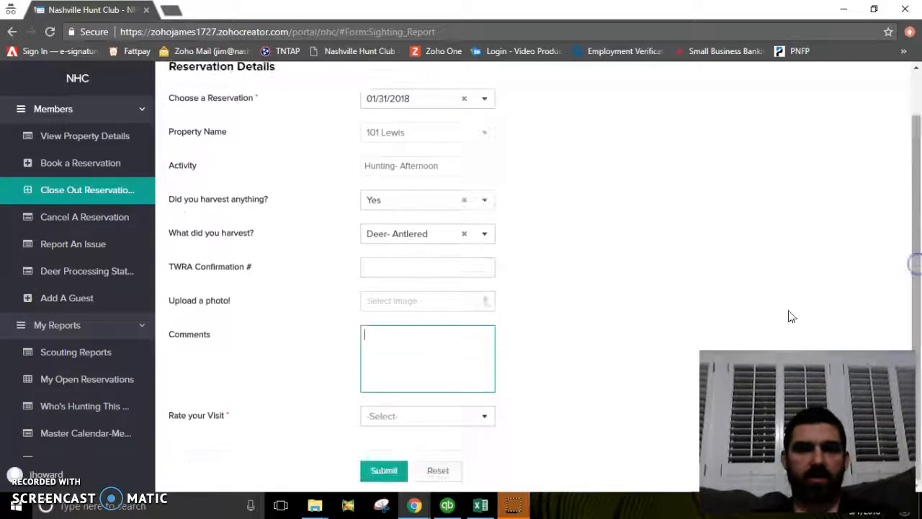
left_click(476, 418)
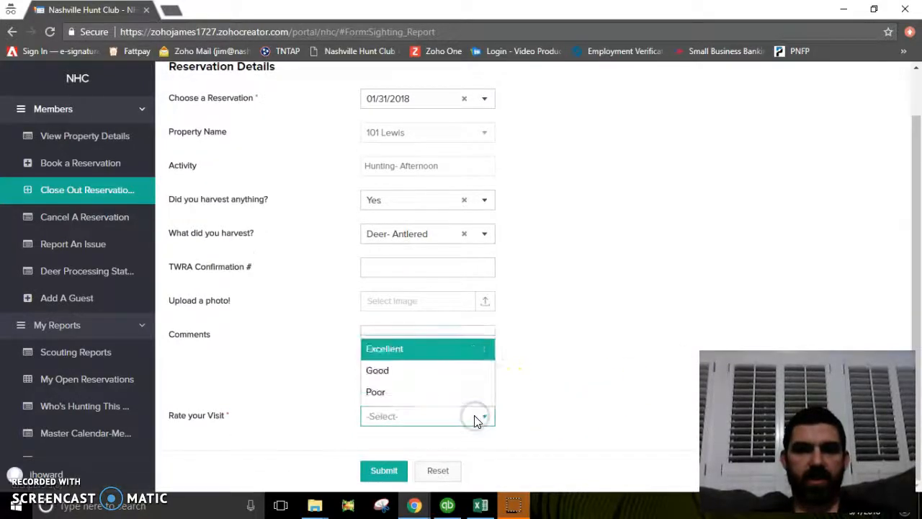
left_click(418, 371)
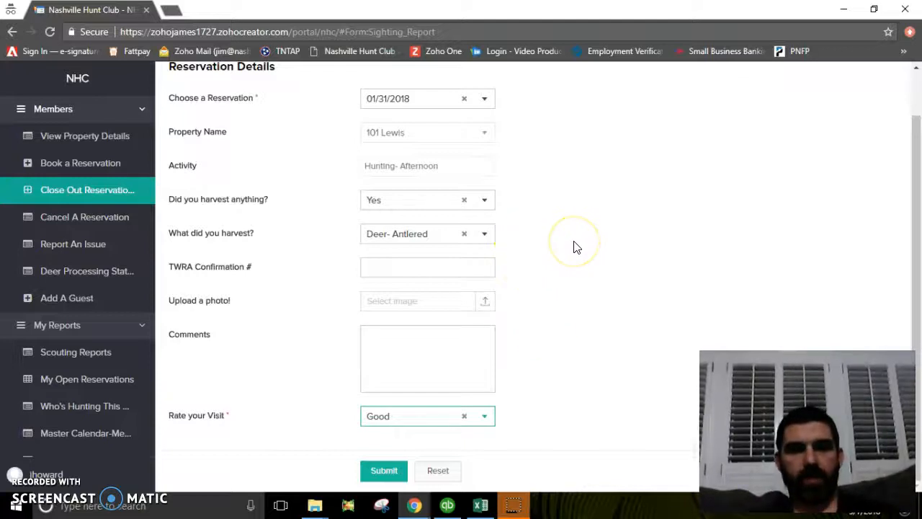
key("F5")
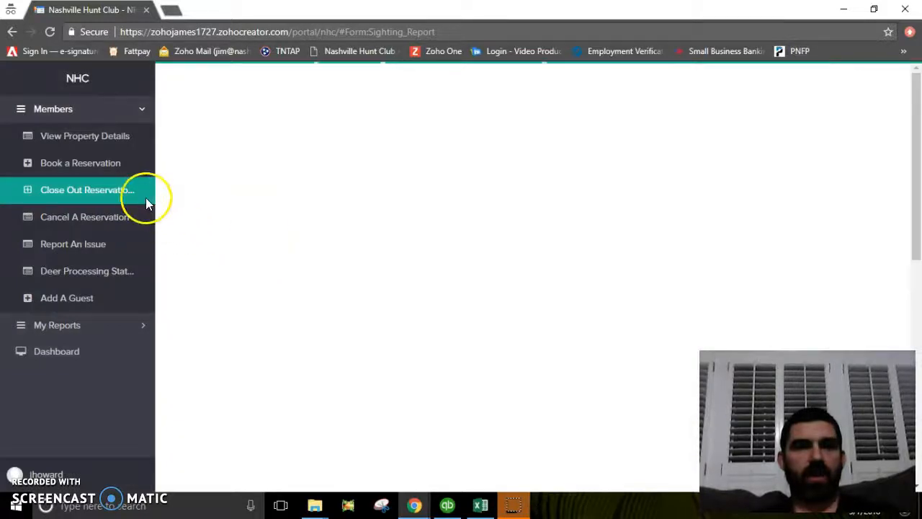
Pick the 01/31/2018 reservation, answer harvest No and seen Yes, ticking Deer and Turkey.
left_click(453, 149)
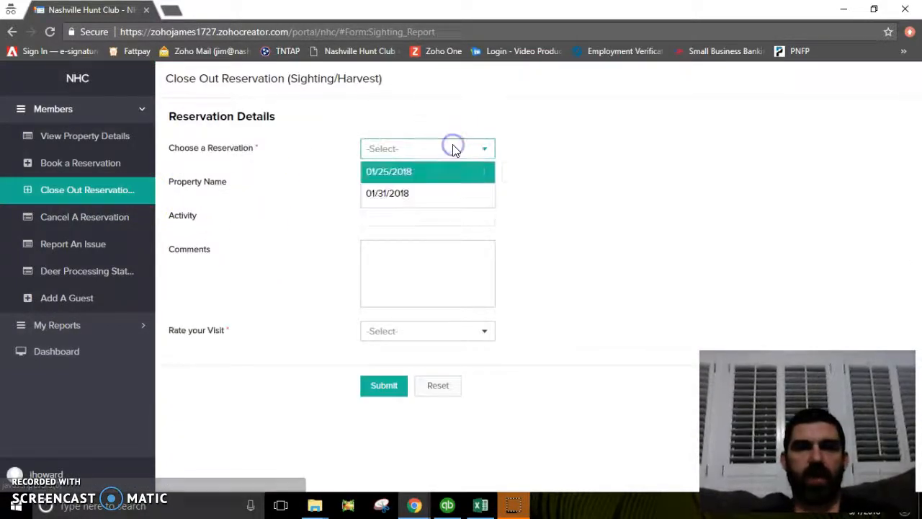
left_click(412, 192)
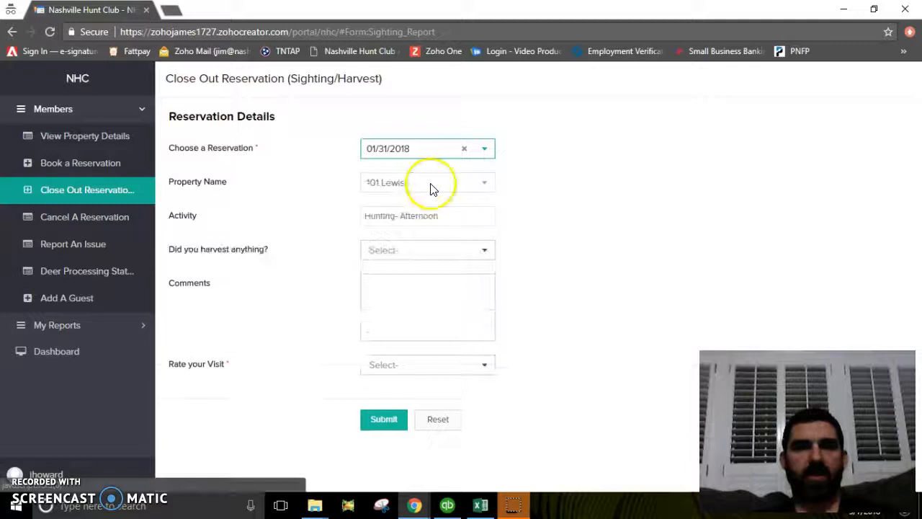
left_click(430, 256)
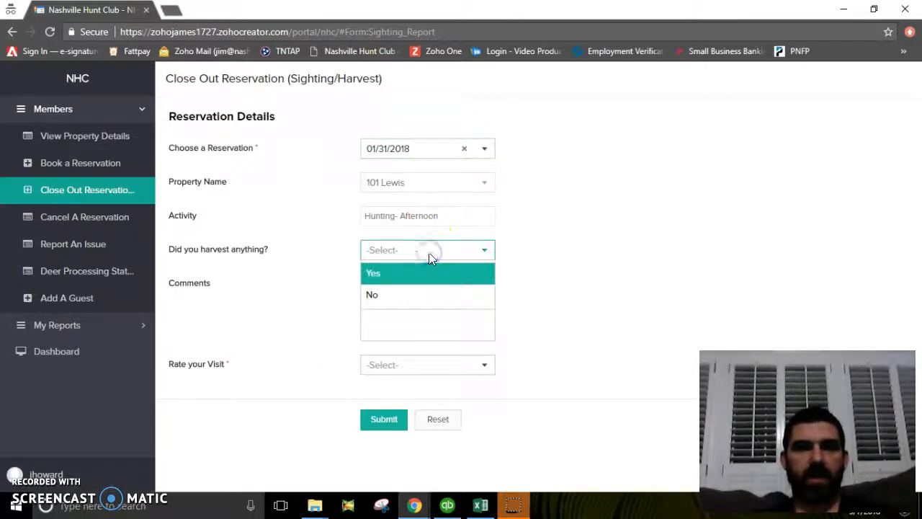
left_click(410, 294)
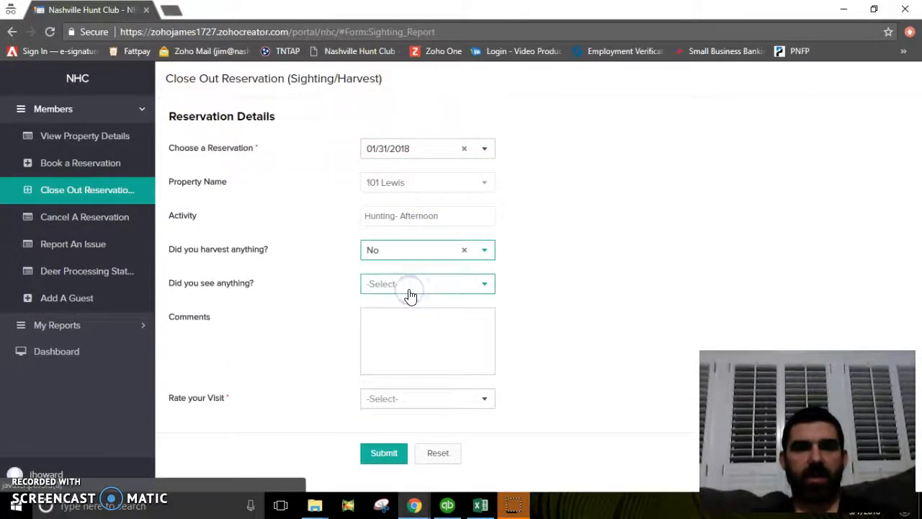
left_click(428, 289)
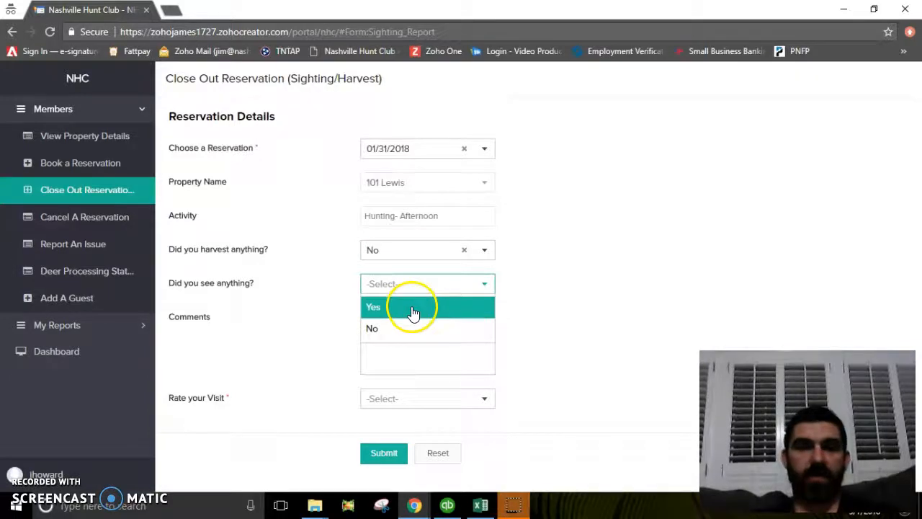
left_click(414, 309)
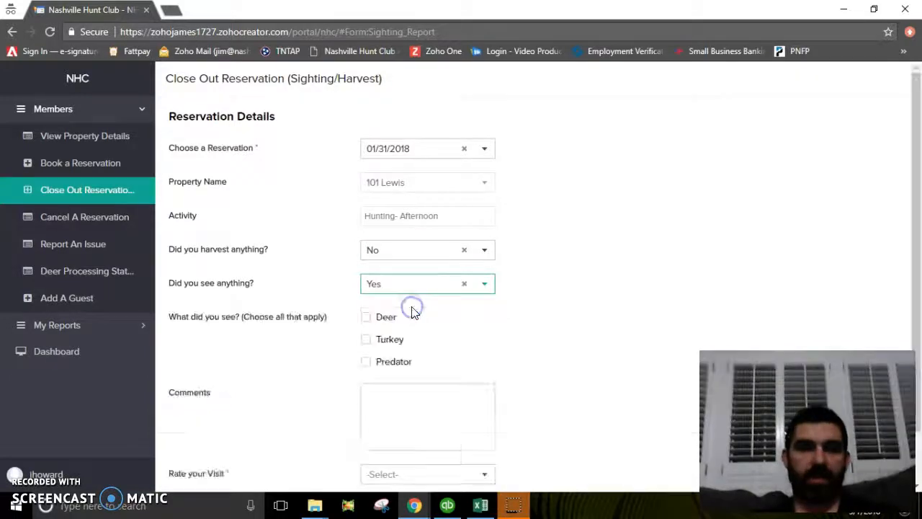
left_click(366, 317)
left_click(367, 340)
Record 2 deer seen, answer Shooter Bucks Yes, and untick Turkey.
left_click(384, 389)
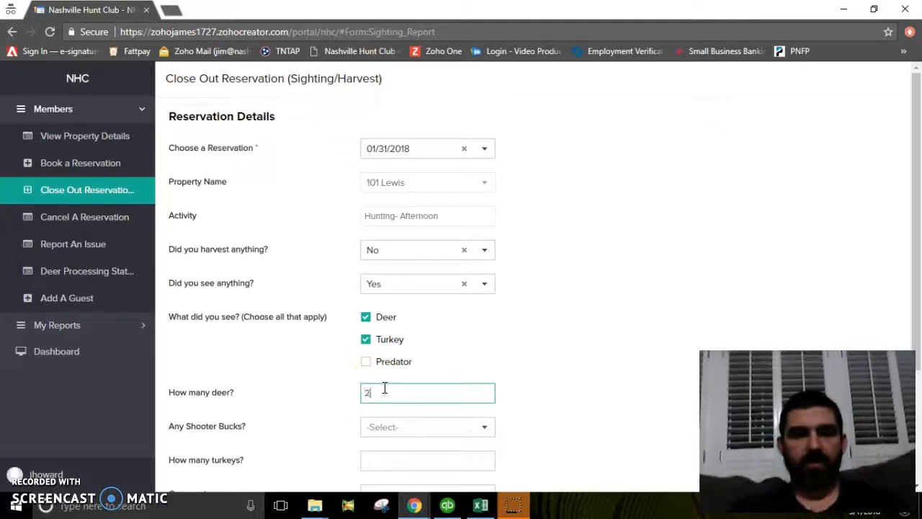
key("Tab")
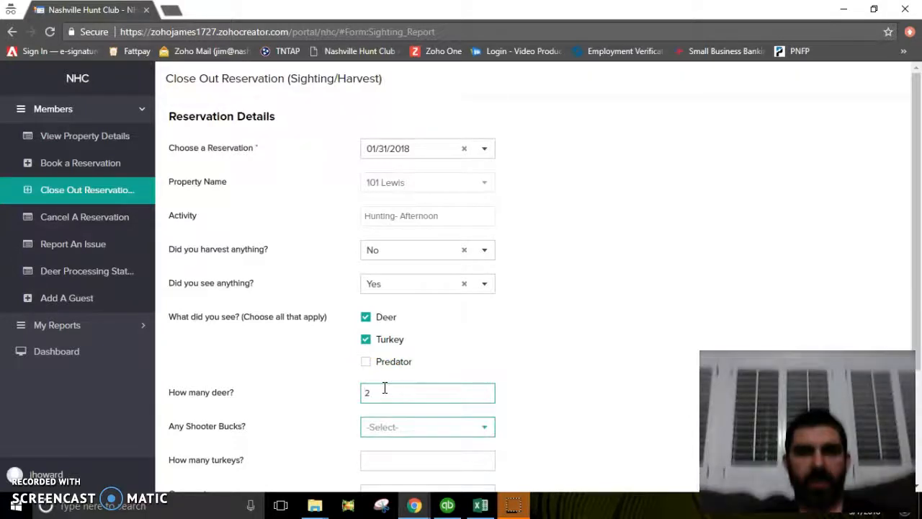
left_click(482, 429)
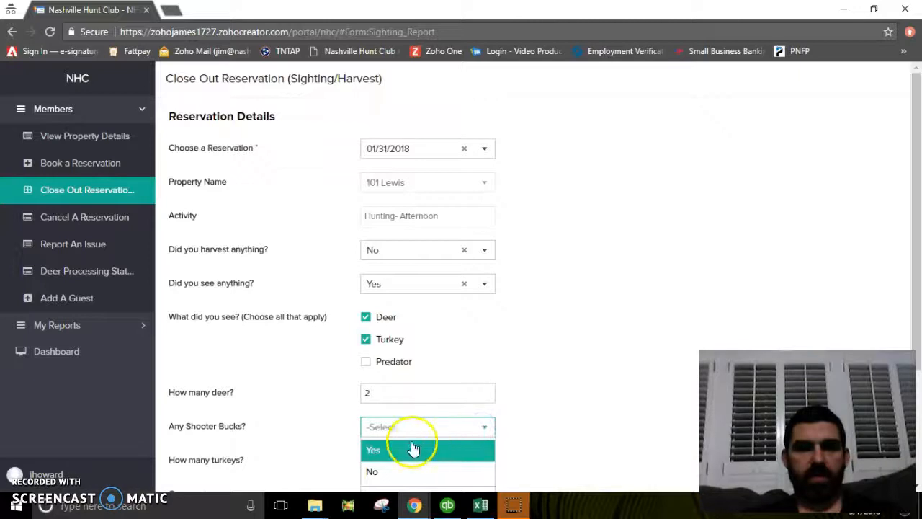
left_click(393, 451)
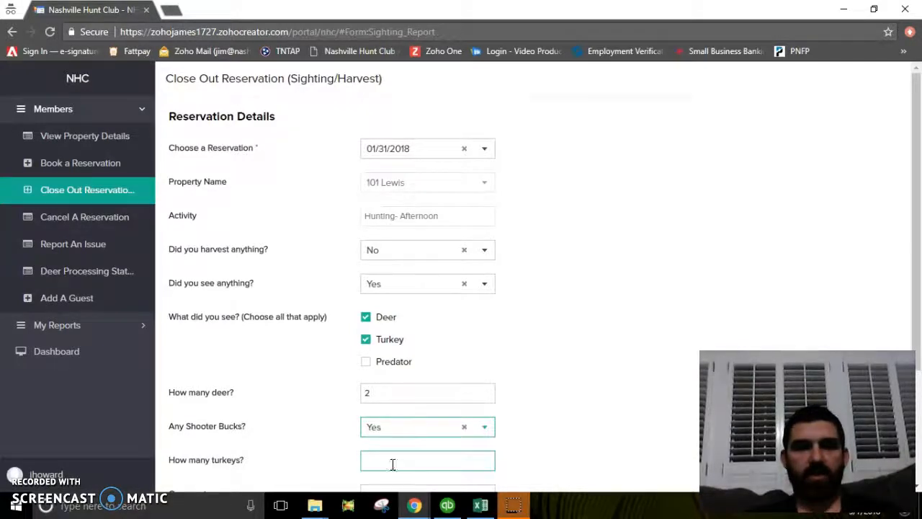
scroll(498, 257, "down", 2)
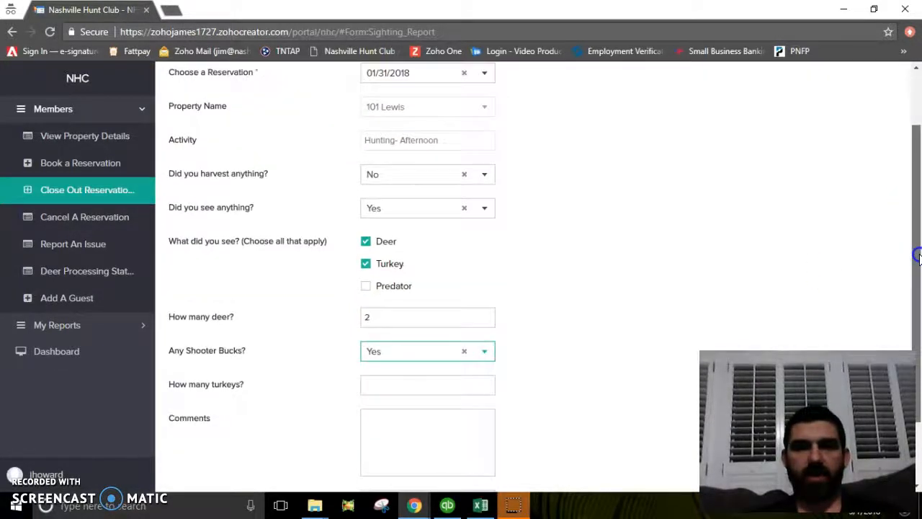
left_click(365, 250)
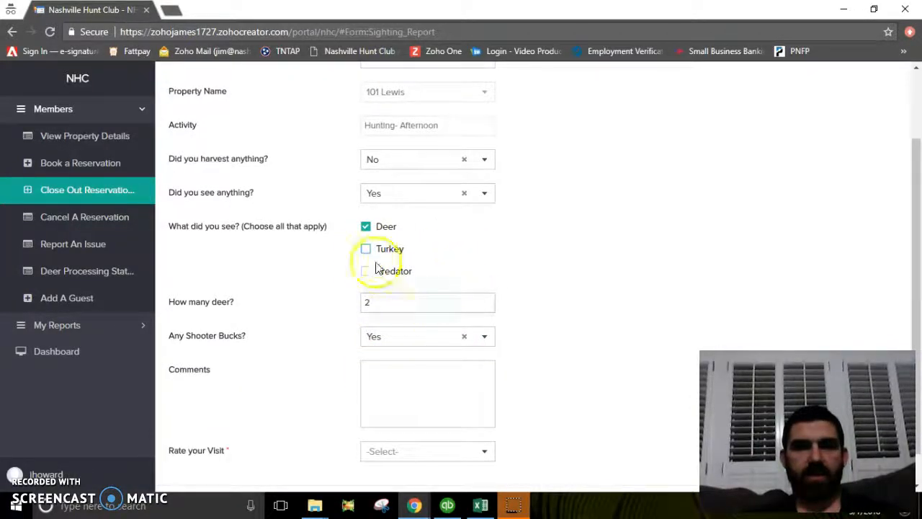
Comment 'Great hunt, but didnt connect.', rate the visit Good, and submit the report.
left_click(397, 375)
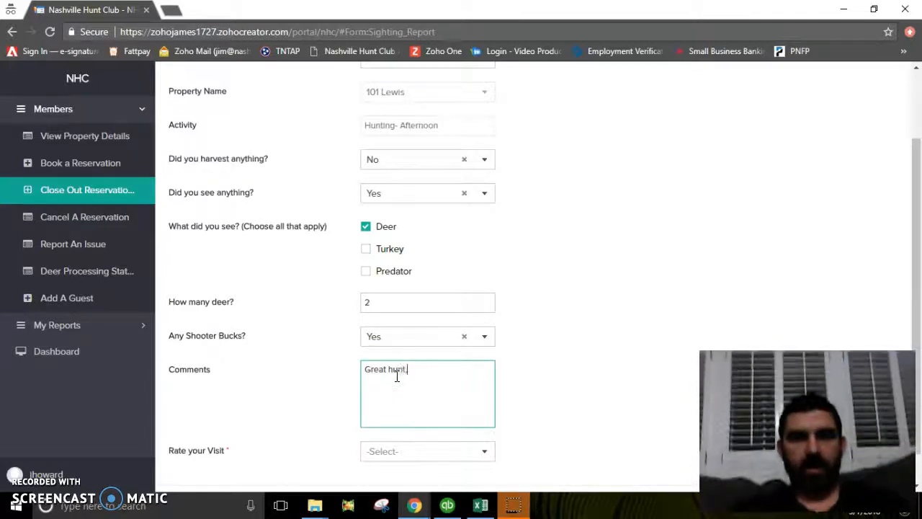
type("Great hunt, but didnt connect.")
left_click(418, 447)
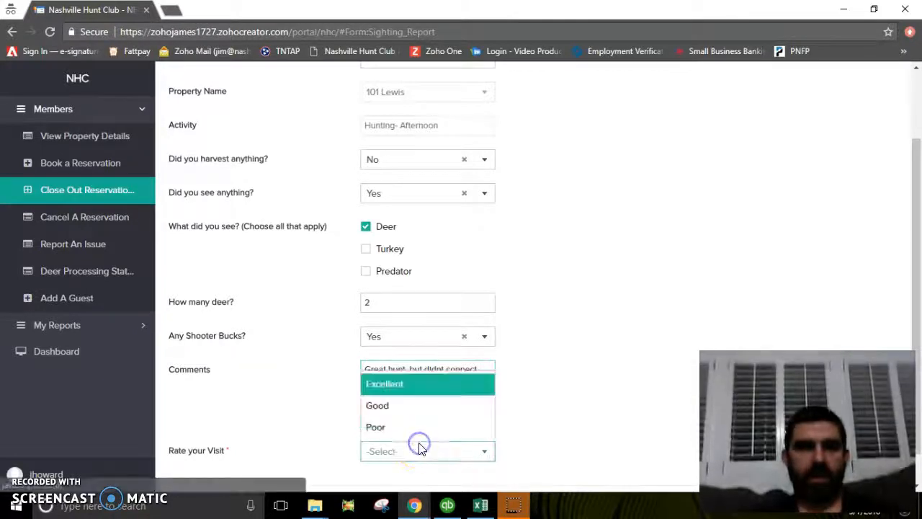
left_click(393, 407)
left_click(549, 382)
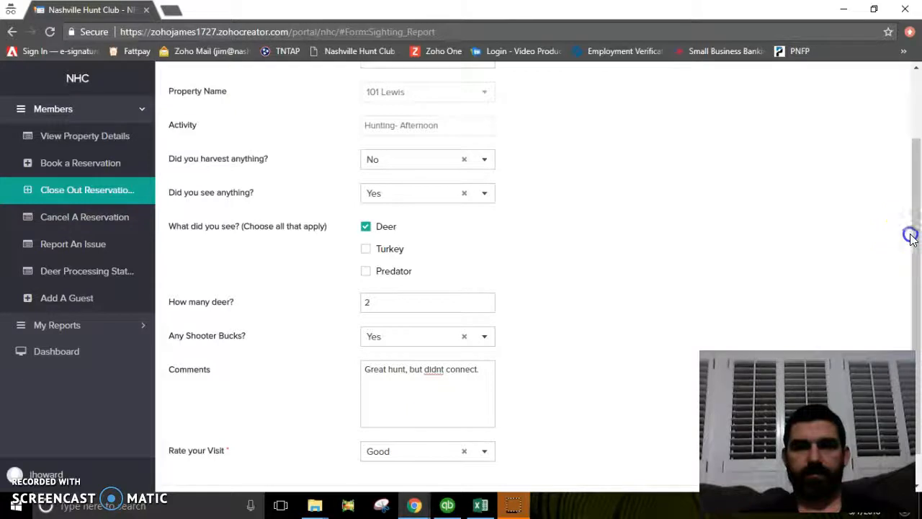
left_click_drag(910, 233, 915, 292)
scroll(474, 443, "down", 1)
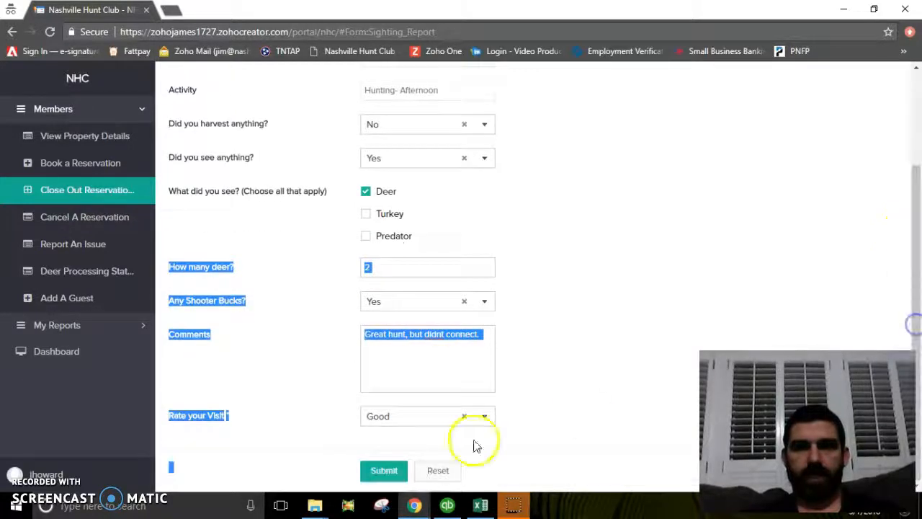
left_click(372, 473)
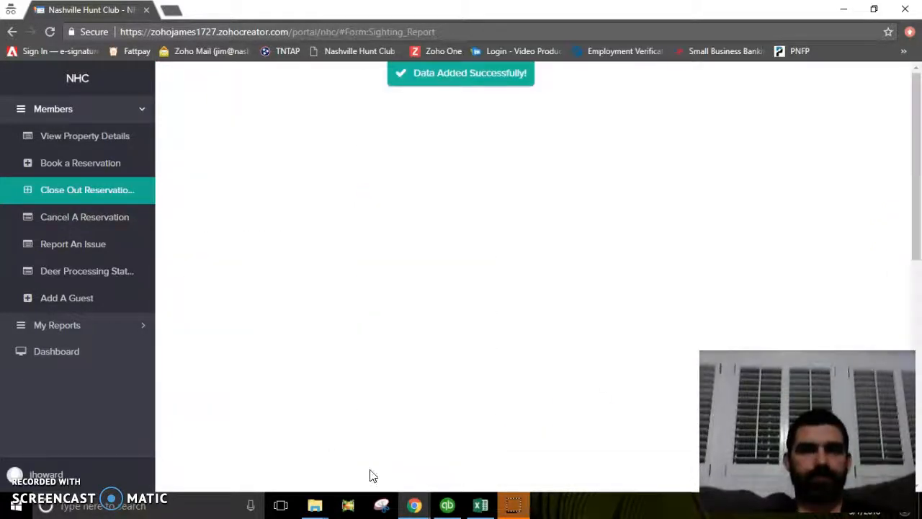